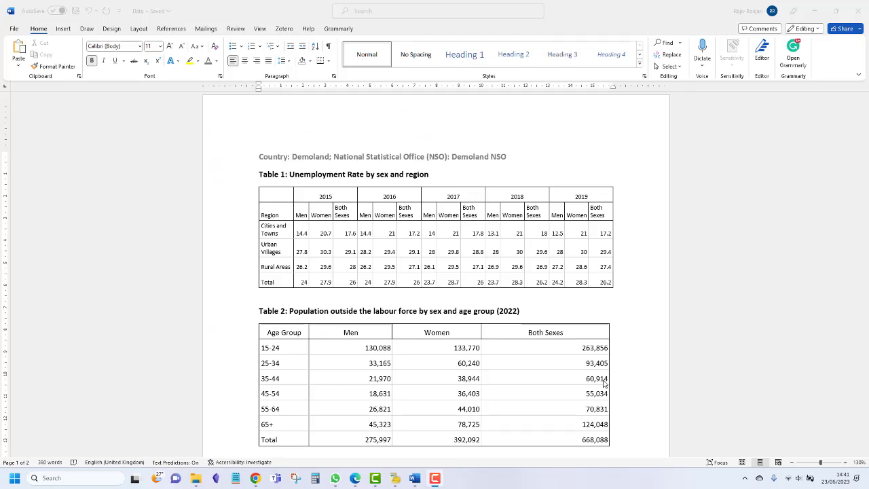
- Review the unemployment and labour force tables, the ConceptScheme table and the Codelist table in the data document
{"action": "scroll", "coordinate": [595, 382], "scroll_direction": "down", "scroll_amount": 1}
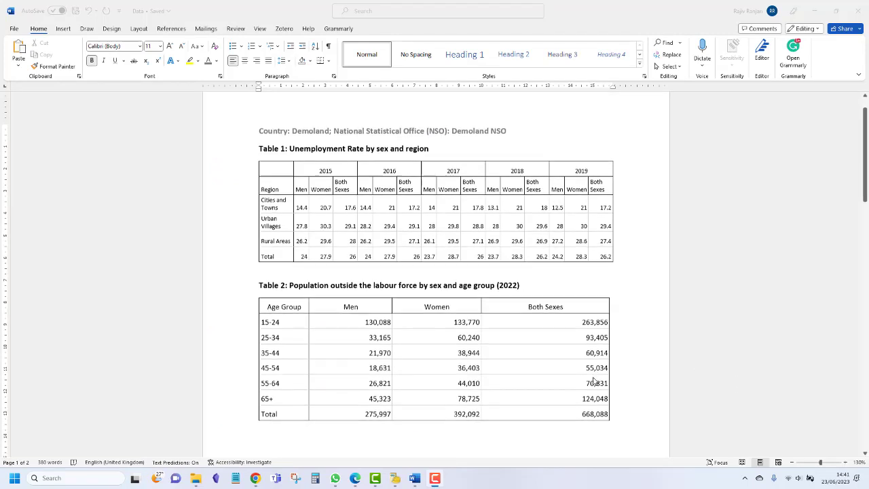
{"action": "scroll", "coordinate": [595, 382], "scroll_direction": "up", "scroll_amount": 1}
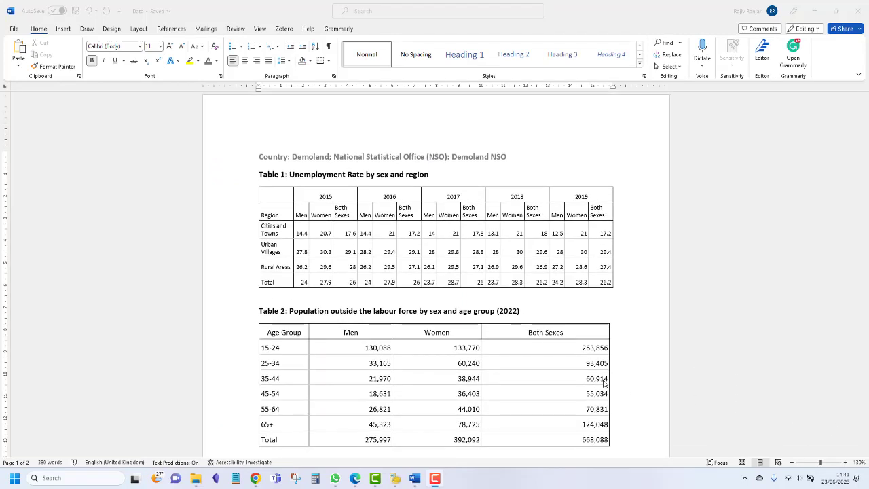
{"action": "scroll", "coordinate": [595, 381], "scroll_direction": "down", "scroll_amount": 1}
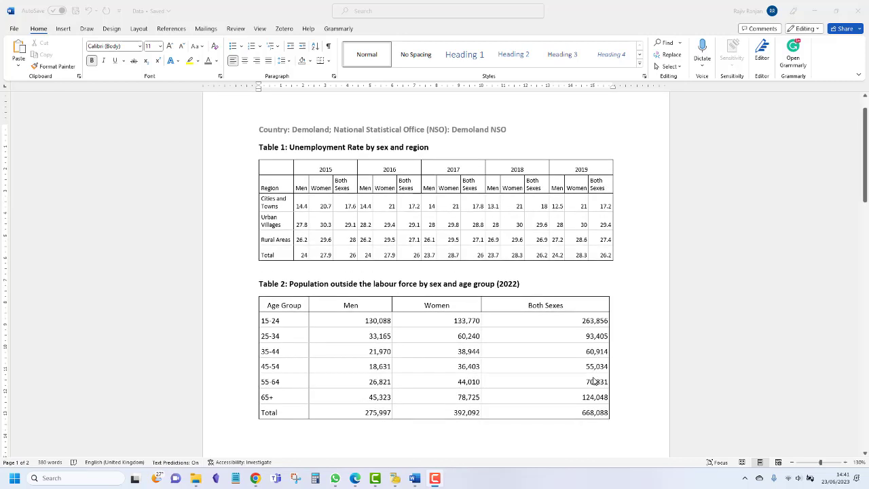
{"action": "scroll", "coordinate": [595, 382], "scroll_direction": "up", "scroll_amount": 1}
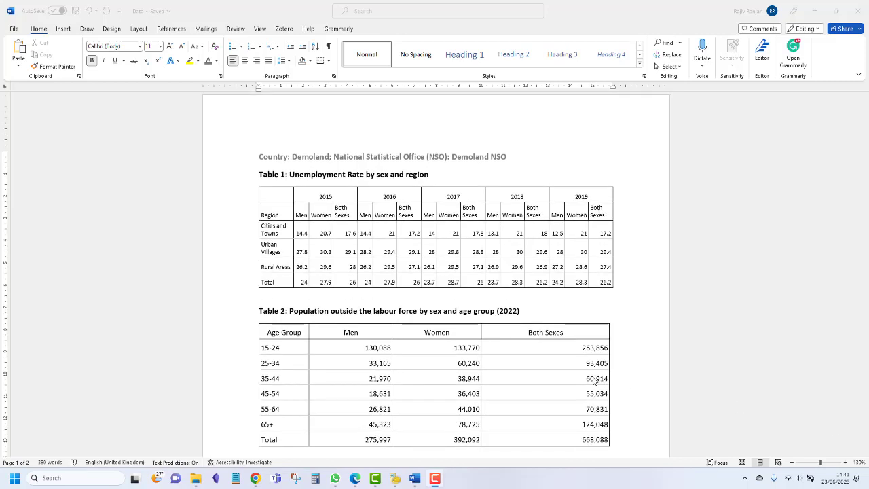
{"action": "scroll", "coordinate": [595, 382], "scroll_direction": "down", "scroll_amount": 1}
{"action": "scroll", "coordinate": [595, 382], "scroll_direction": "up", "scroll_amount": 1}
{"action": "scroll", "coordinate": [595, 382], "scroll_direction": "down", "scroll_amount": 1}
{"action": "scroll", "coordinate": [595, 382], "scroll_direction": "down", "scroll_amount": 6}
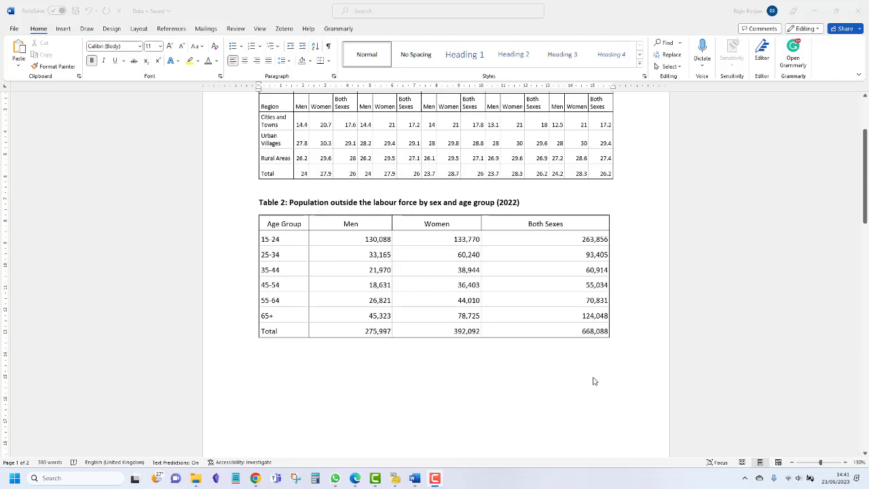
{"action": "scroll", "coordinate": [595, 381], "scroll_direction": "down", "scroll_amount": 15}
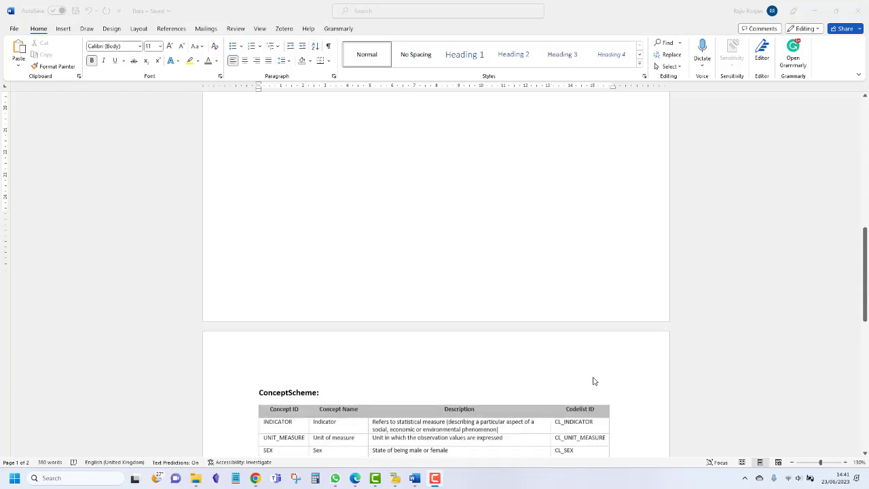
{"action": "scroll", "coordinate": [593, 381], "scroll_direction": "down", "scroll_amount": 9}
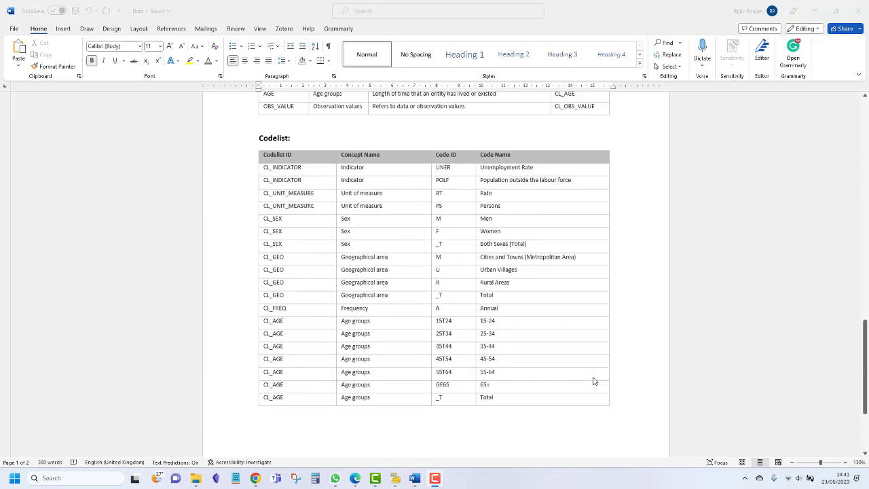
{"action": "scroll", "coordinate": [593, 381], "scroll_direction": "up", "scroll_amount": 20}
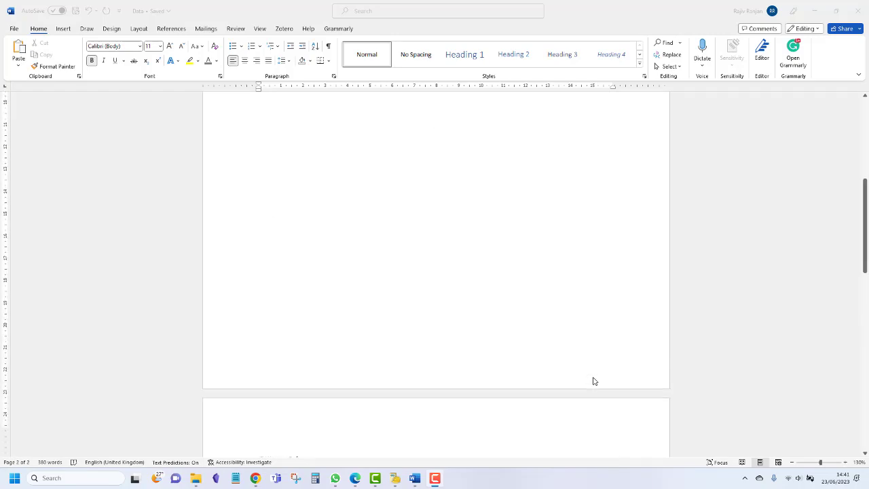
{"action": "scroll", "coordinate": [593, 382], "scroll_direction": "up", "scroll_amount": 3}
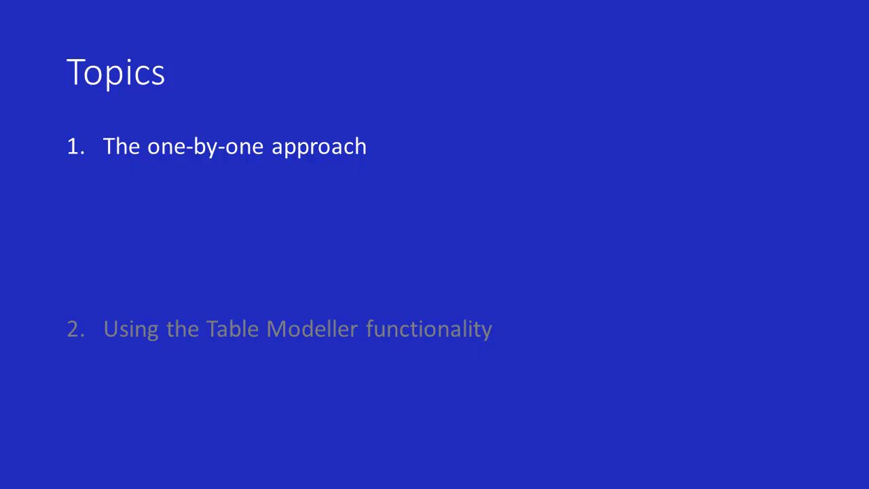
{"action": "key", "text": "Right"}
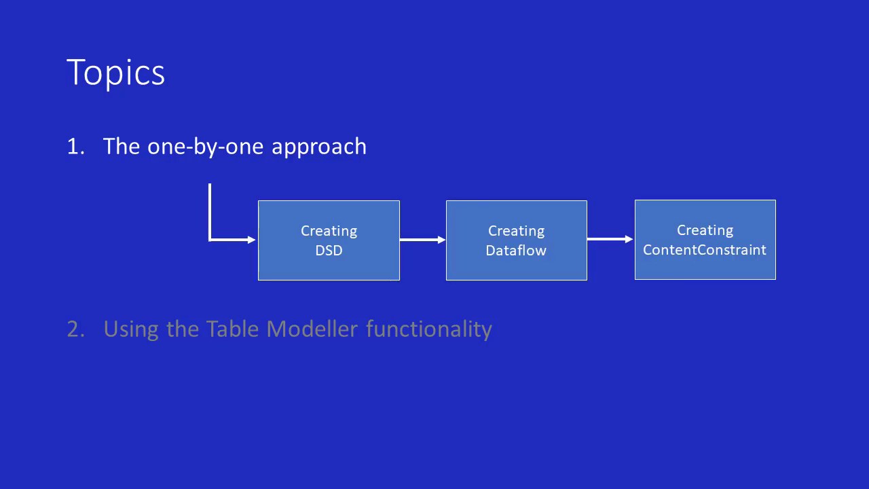
{"action": "key", "text": "Right"}
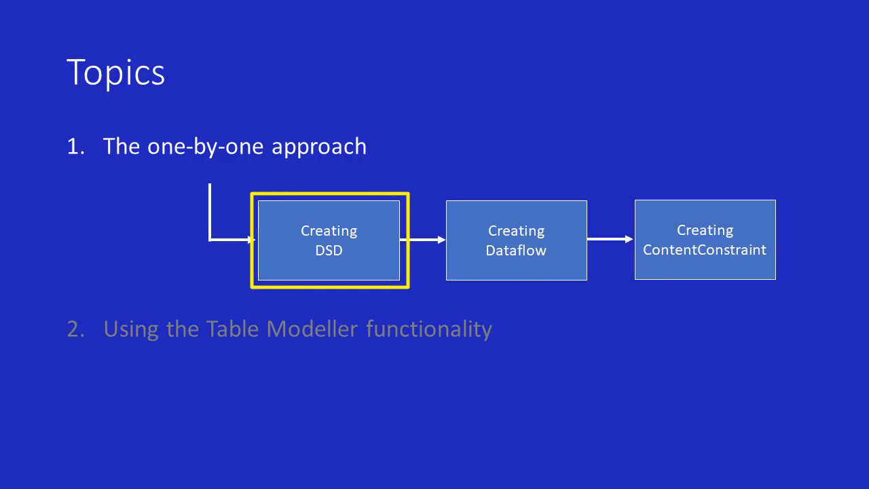
{"action": "key", "text": "Right"}
{"action": "key", "text": "Right"}
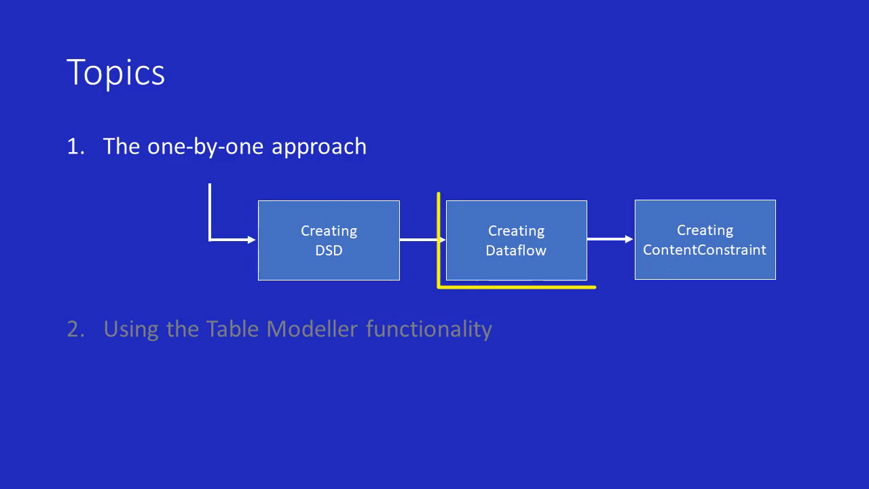
{"action": "key", "text": "Right"}
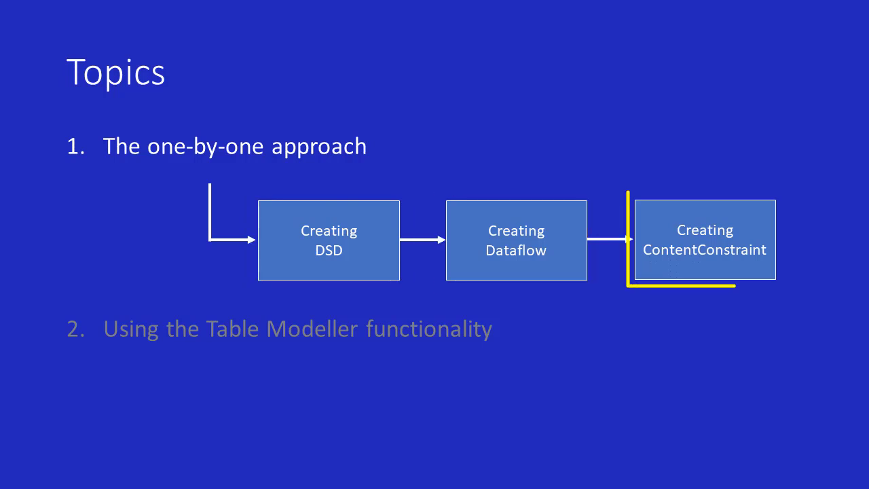
{"action": "key", "text": "Right"}
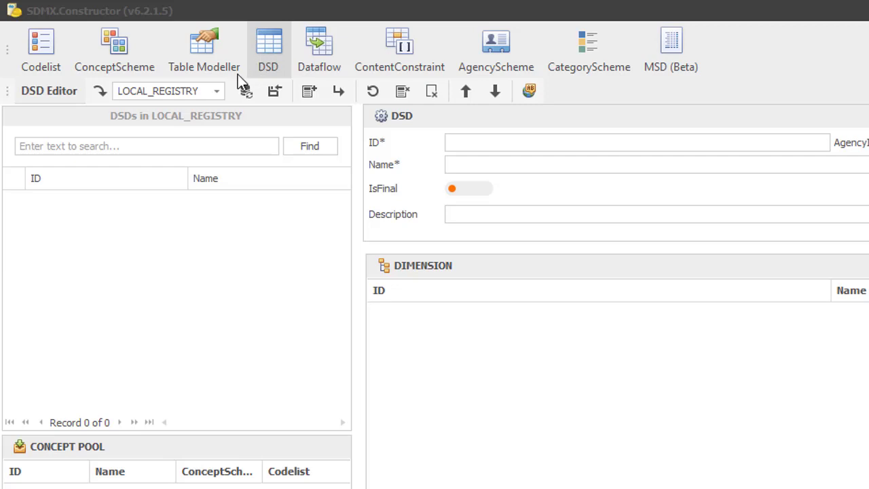
- Load the concepts of the Demoland NSO concept scheme from LOCAL_REGISTRY into the DSD editor's concept pool
{"action": "left_click", "coordinate": [195, 95]}
{"action": "left_click", "coordinate": [194, 99]}
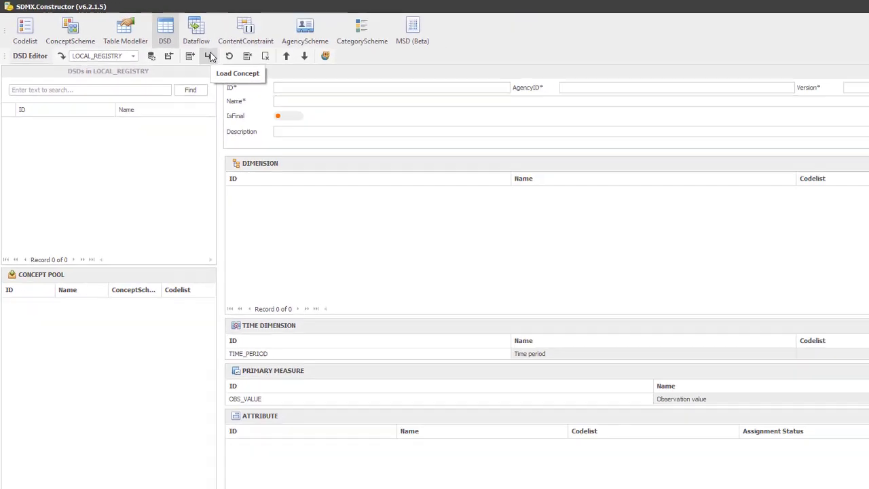
{"action": "left_click", "coordinate": [323, 87]}
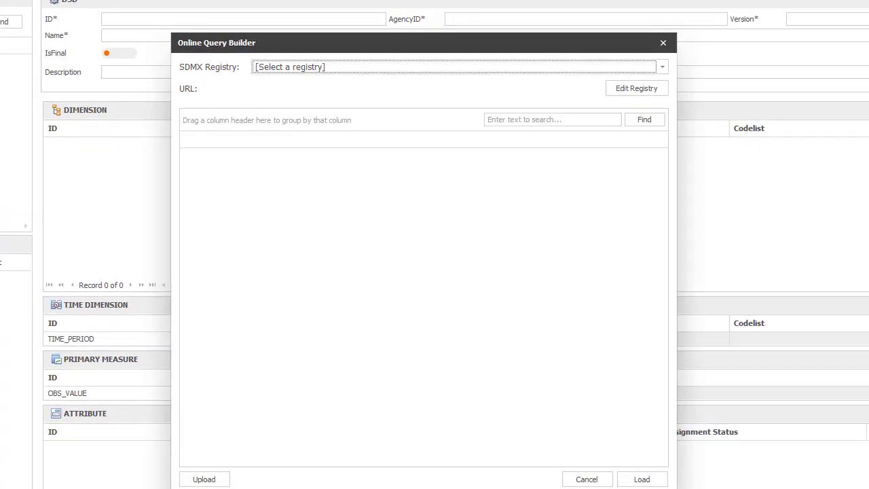
{"action": "left_click", "coordinate": [462, 68]}
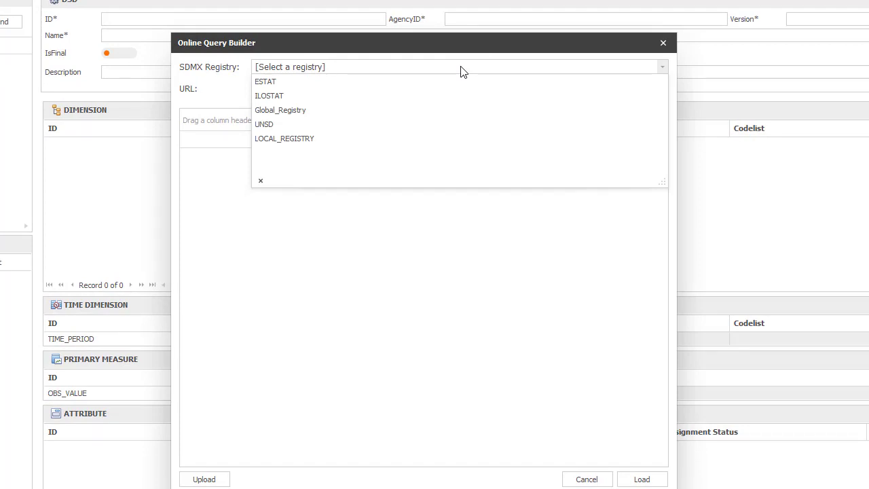
{"action": "left_click", "coordinate": [321, 138]}
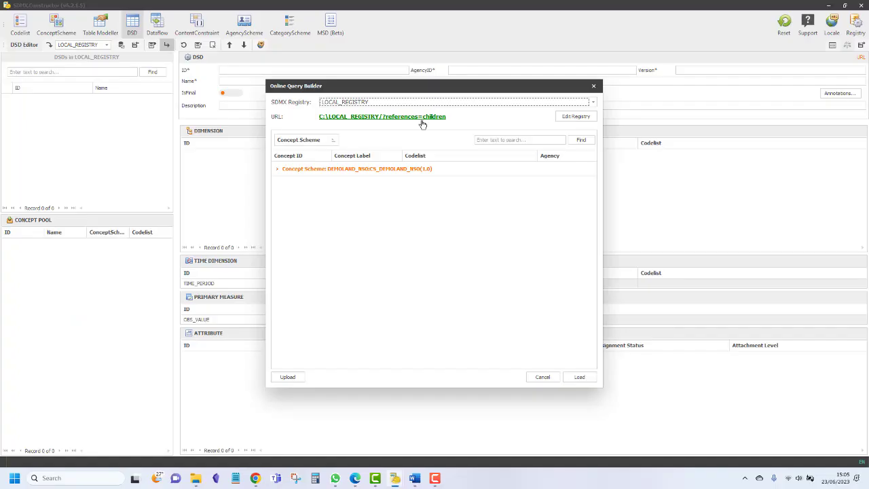
{"action": "left_click", "coordinate": [579, 377]}
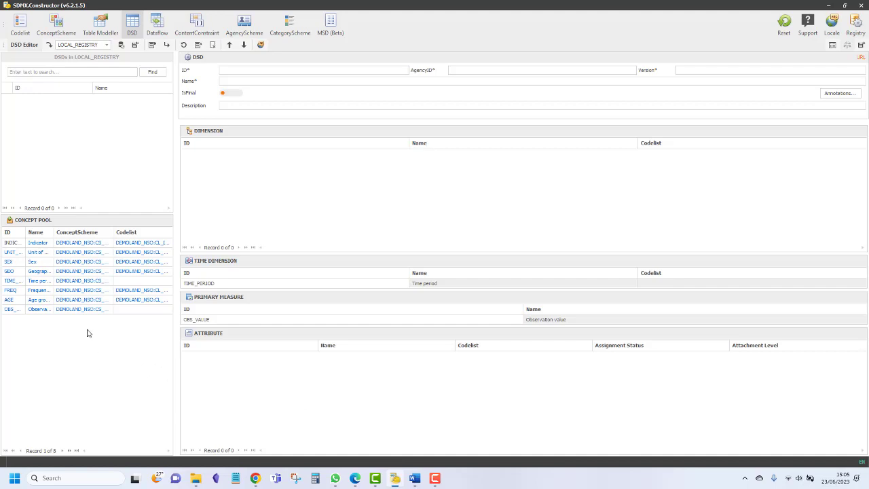
- Assign Unit of measure from the concept pool as an attribute, and Indicator, Sex, Geographic area, Age groups and Frequency as dimensions
{"action": "left_click", "coordinate": [39, 254]}
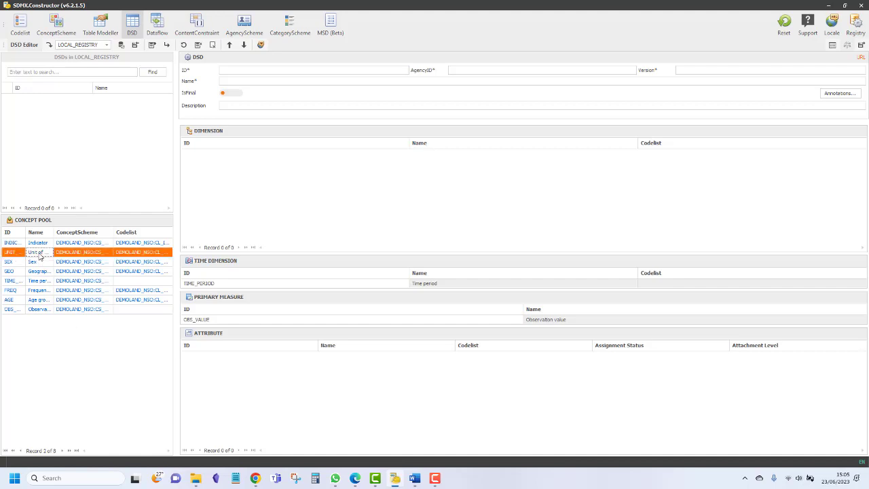
{"action": "left_click_drag", "start_coordinate": [40, 256], "coordinate": [211, 401]}
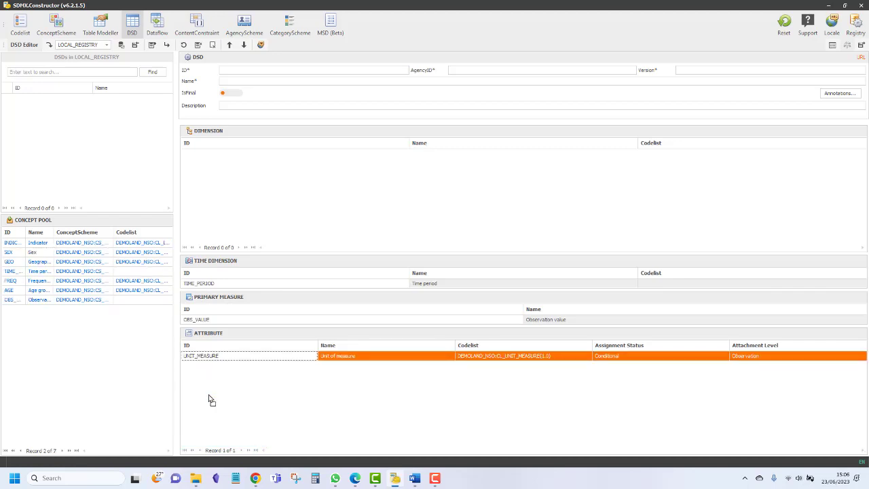
{"action": "left_click", "coordinate": [37, 244]}
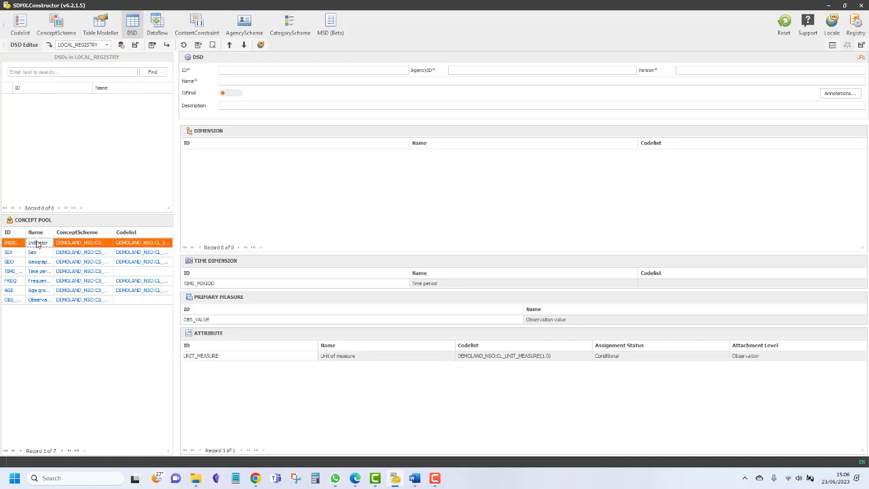
{"action": "left_click_drag", "start_coordinate": [38, 244], "coordinate": [201, 176]}
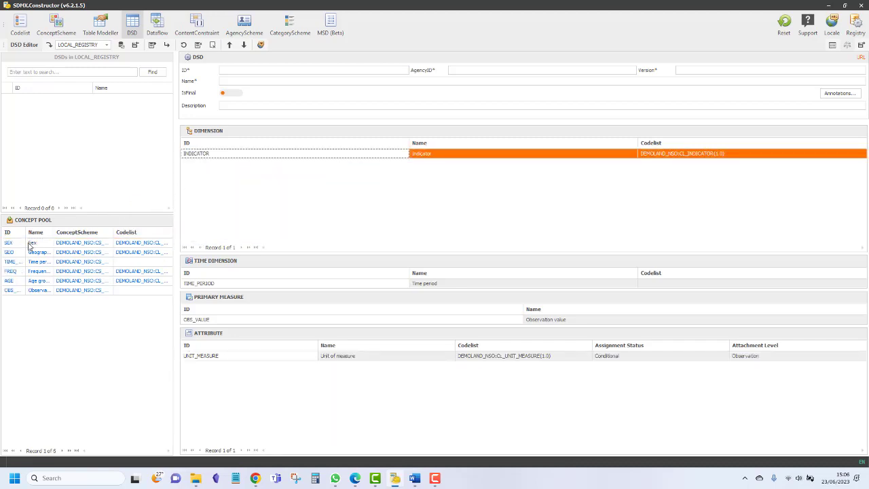
{"action": "left_click_drag", "start_coordinate": [31, 245], "coordinate": [200, 178]}
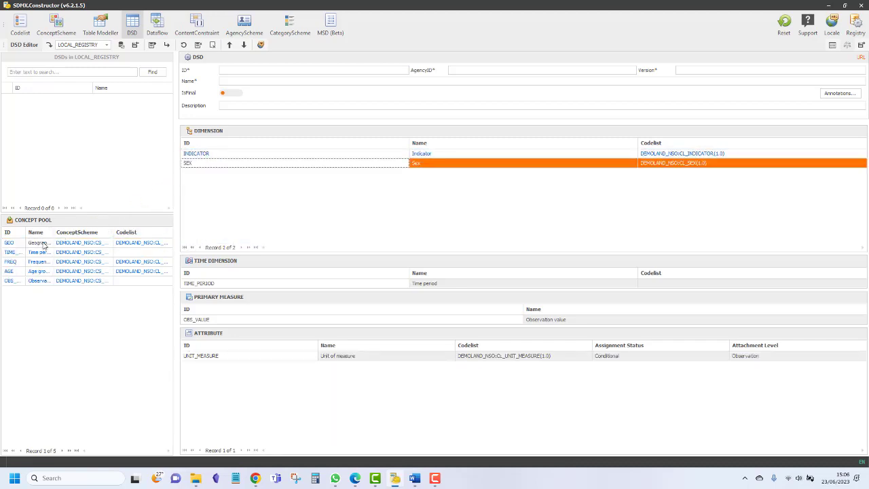
{"action": "left_click_drag", "start_coordinate": [43, 246], "coordinate": [207, 193]}
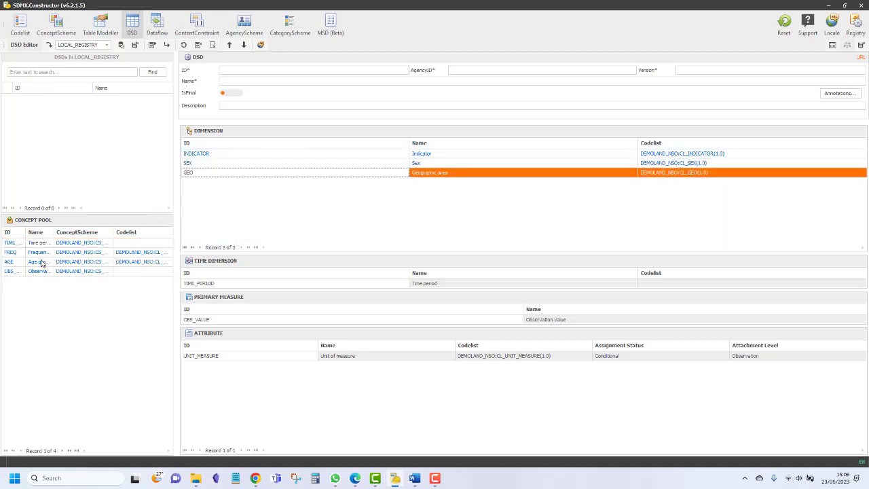
{"action": "left_click_drag", "start_coordinate": [46, 263], "coordinate": [214, 198]}
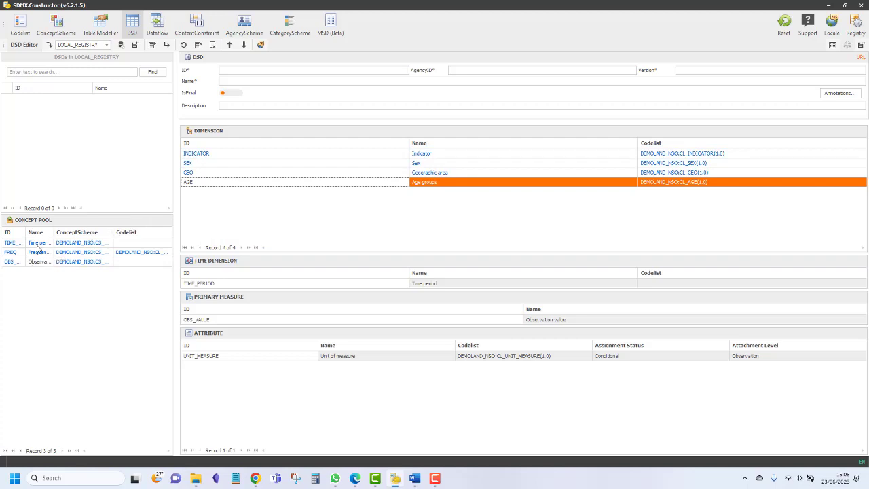
{"action": "left_click_drag", "start_coordinate": [39, 255], "coordinate": [202, 207]}
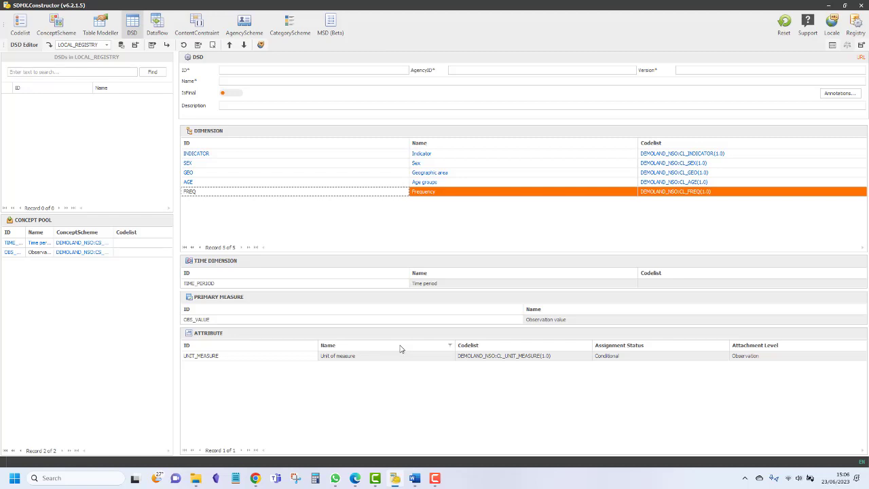
- Check the ConceptScheme reference of the TIME_PERIOD time dimension and the OBS_VALUE primary measure, leaving both without applying changes
{"action": "left_click", "coordinate": [283, 285]}
{"action": "double_click", "coordinate": [283, 287]}
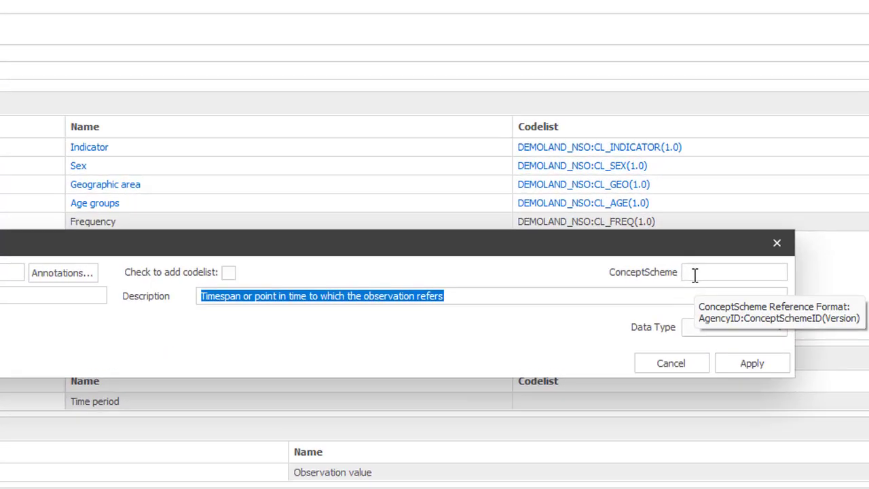
{"action": "left_click", "coordinate": [728, 222]}
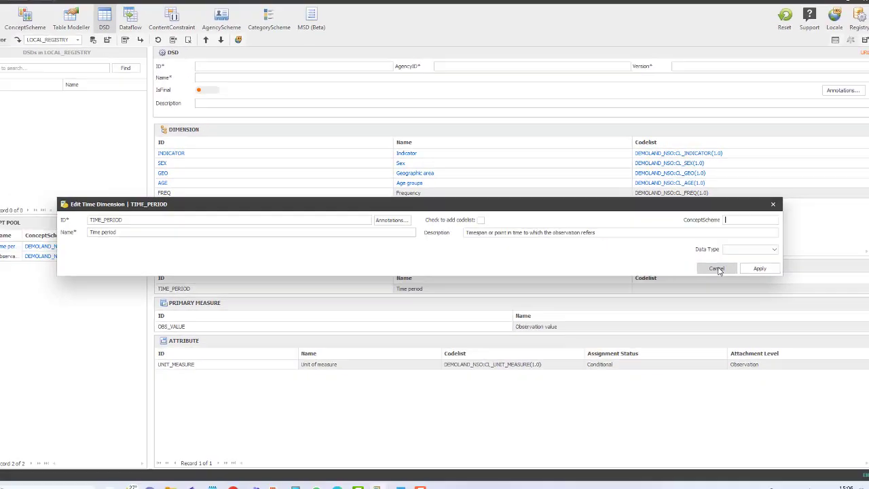
{"action": "left_click", "coordinate": [657, 392]}
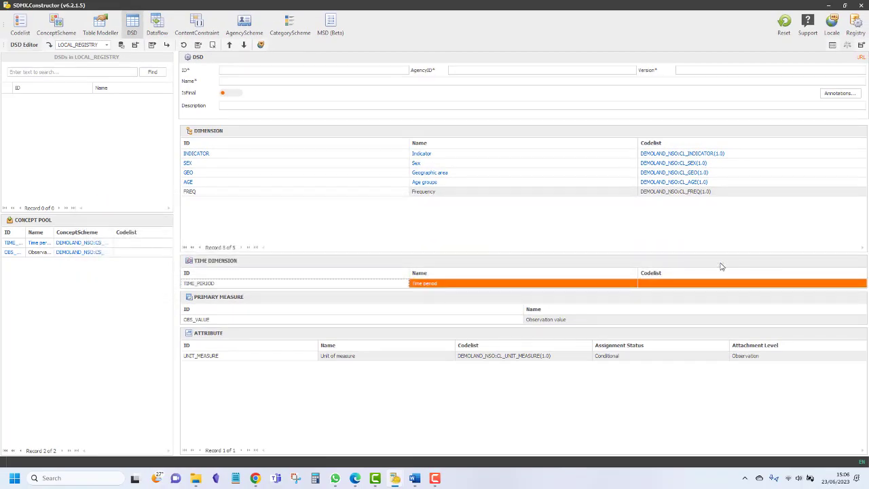
{"action": "double_click", "coordinate": [234, 322]}
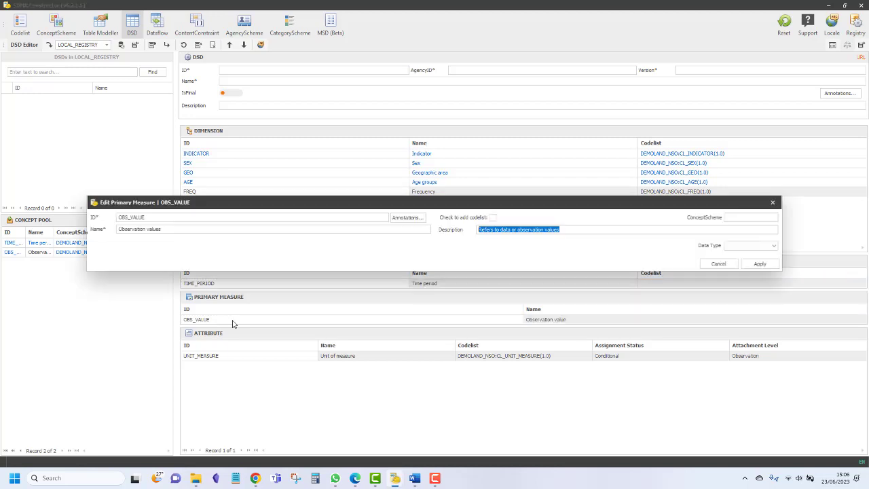
{"action": "left_click", "coordinate": [717, 264]}
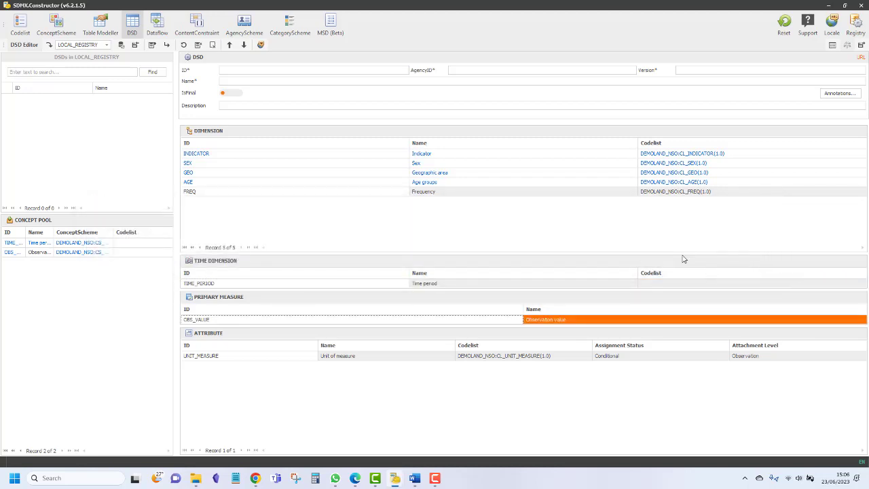
- Inspect the INDICATOR dimension's details, select its full ConceptScheme reference and leave without applying changes
{"action": "double_click", "coordinate": [313, 153]}
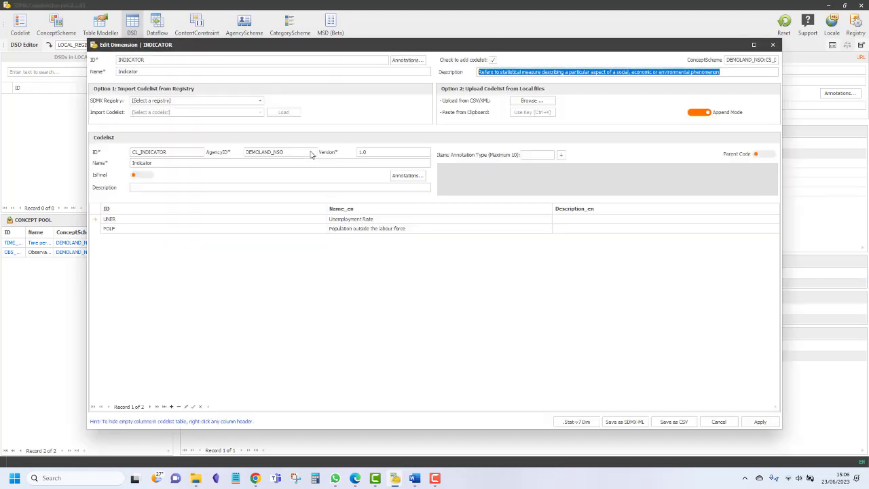
{"action": "left_click", "coordinate": [735, 62]}
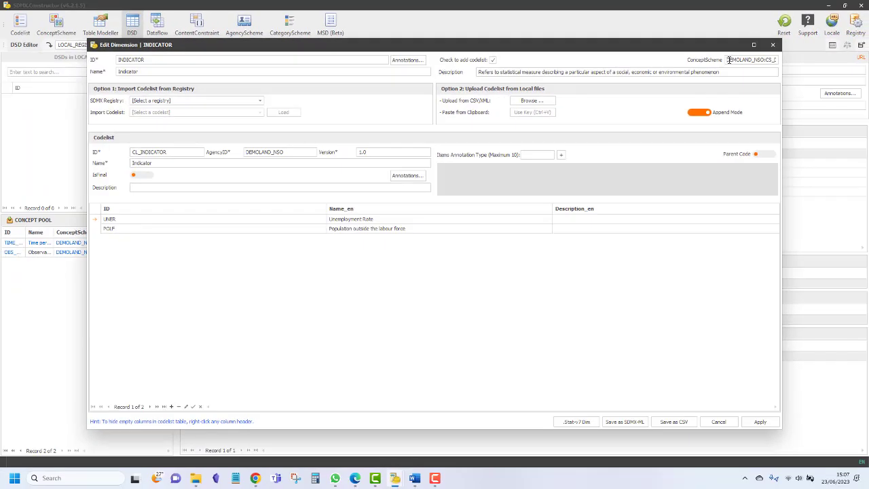
{"action": "key", "text": "ctrl+a"}
{"action": "left_click", "coordinate": [718, 422]}
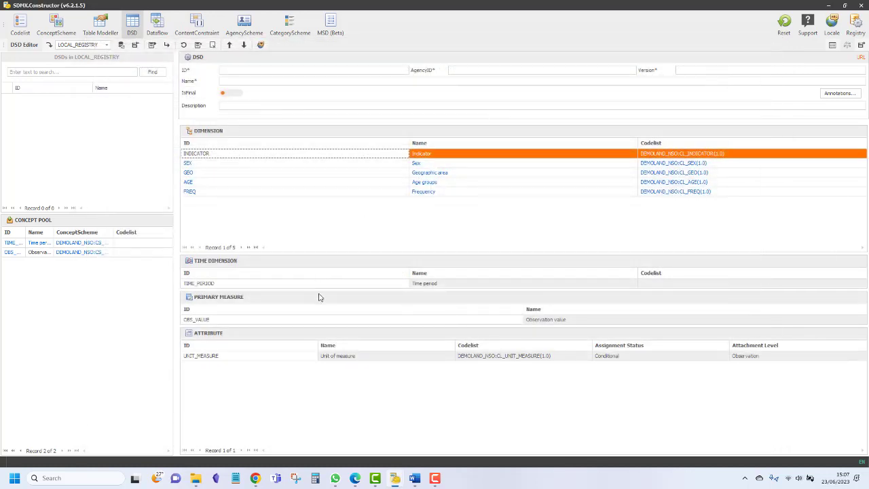
- Paste the copied ConceptScheme reference into the TIME_PERIOD time dimension and apply it
{"action": "double_click", "coordinate": [299, 286]}
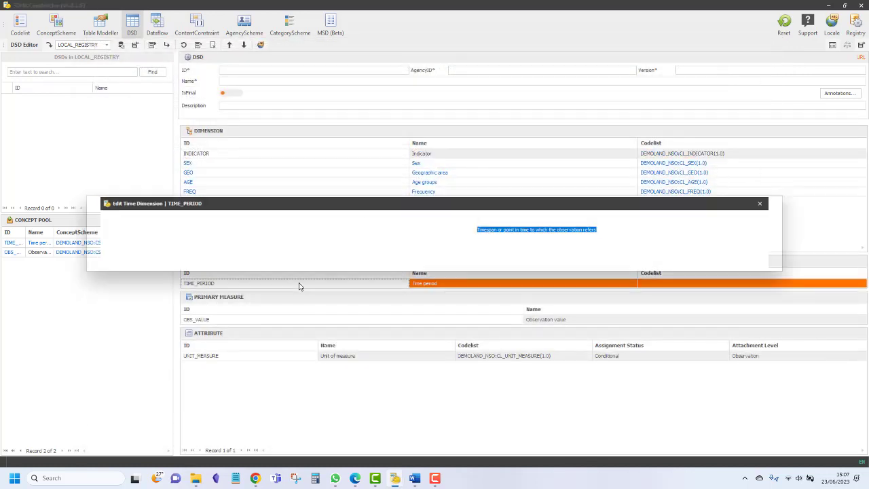
{"action": "left_click", "coordinate": [731, 216]}
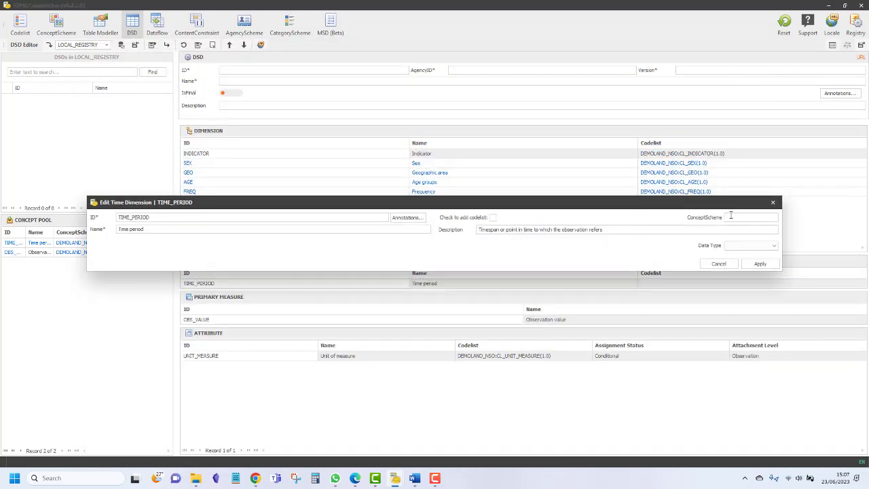
{"action": "key", "text": "ctrl+v"}
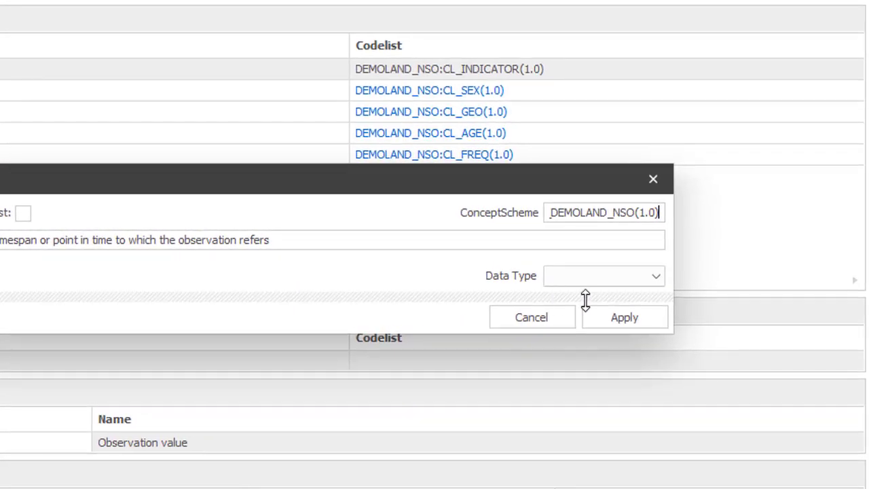
{"action": "left_click", "coordinate": [610, 331]}
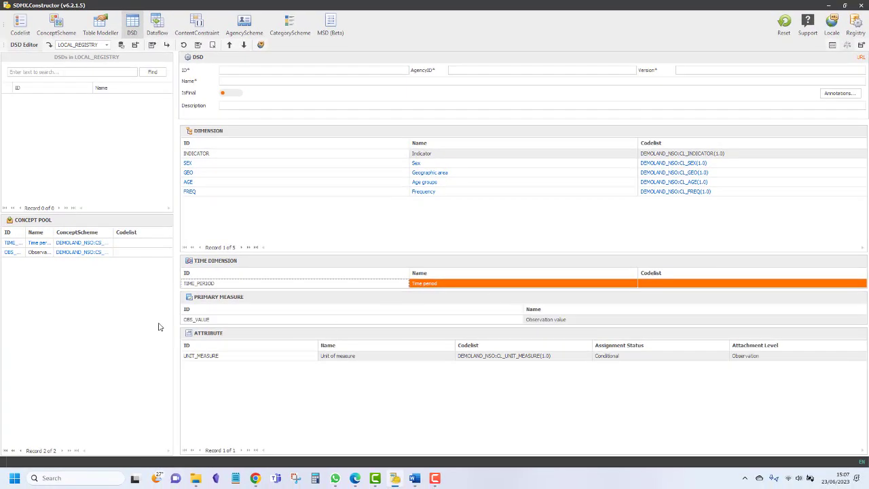
- Paste the same ConceptScheme reference into the OBS_VALUE primary measure and apply it
{"action": "double_click", "coordinate": [213, 321]}
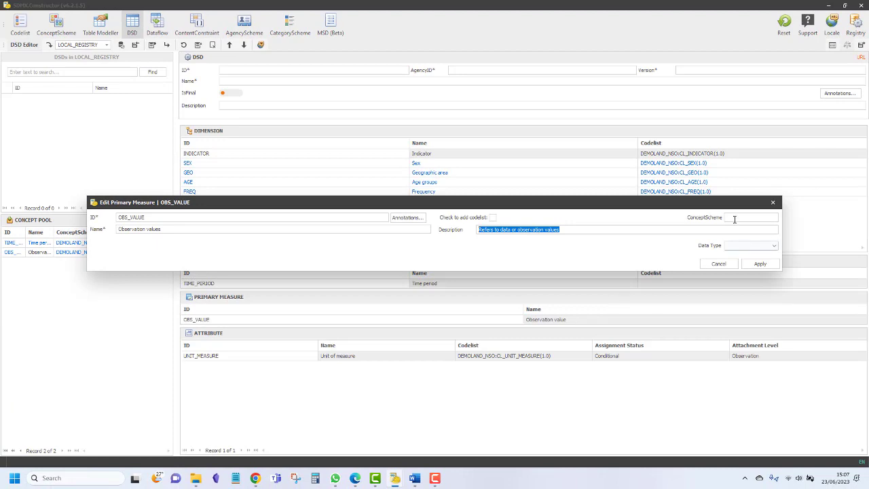
{"action": "left_click", "coordinate": [733, 218]}
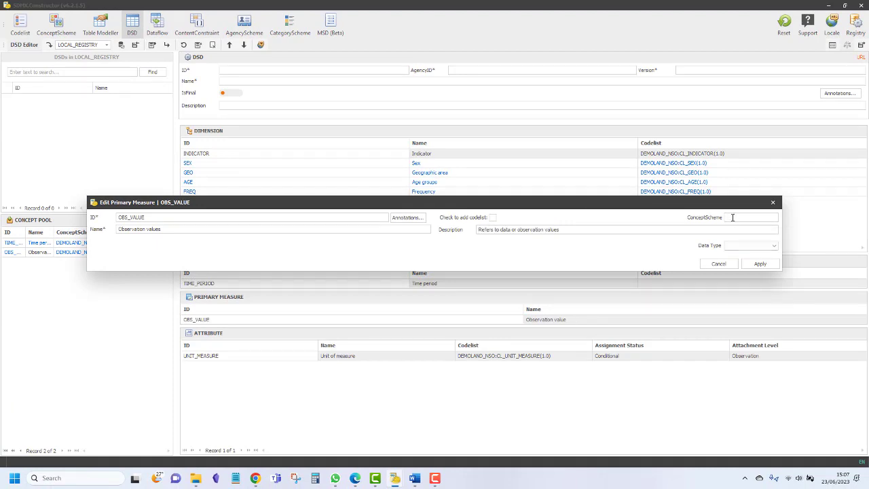
{"action": "key", "text": "ctrl+v"}
{"action": "left_click", "coordinate": [761, 265]}
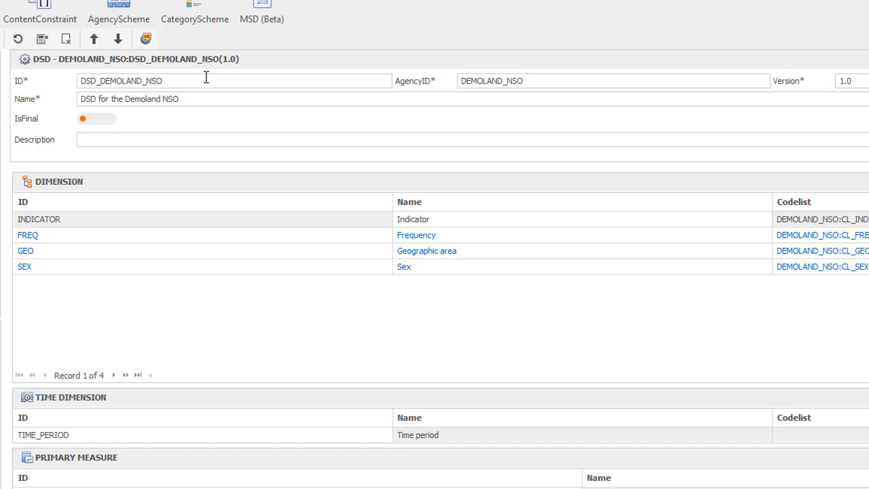
- Export DSD_DEMOLAND_NSO into C:\LOCAL_REGISTRY with Use Local ConceptScheme, Output Codelists and Output ConceptSchemes off, accepting the merge into a single file
{"action": "left_click", "coordinate": [598, 80]}
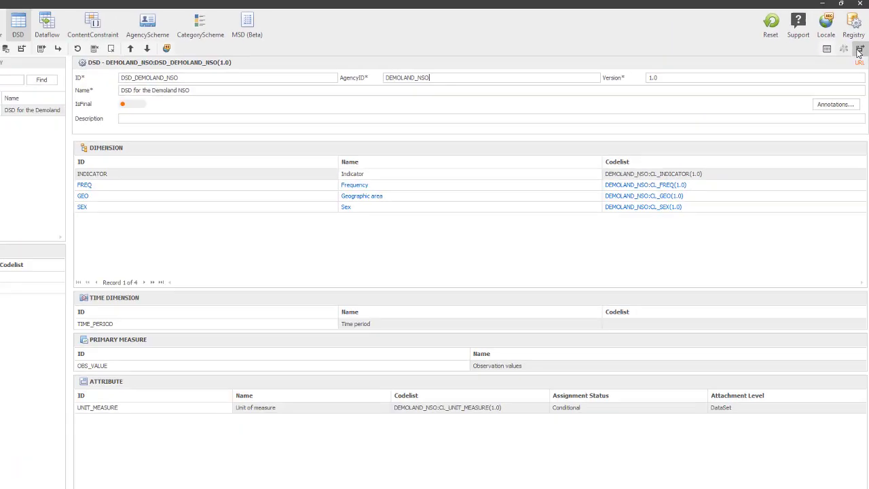
{"action": "left_click", "coordinate": [849, 82]}
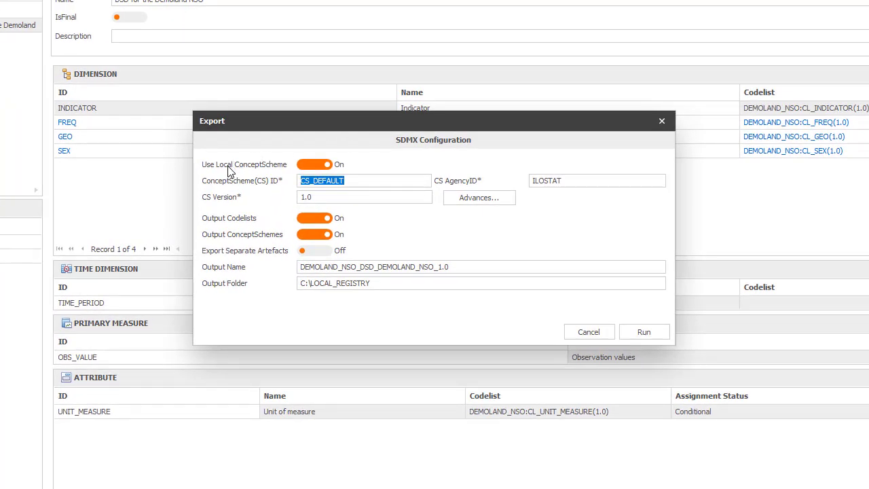
{"action": "left_click", "coordinate": [309, 165]}
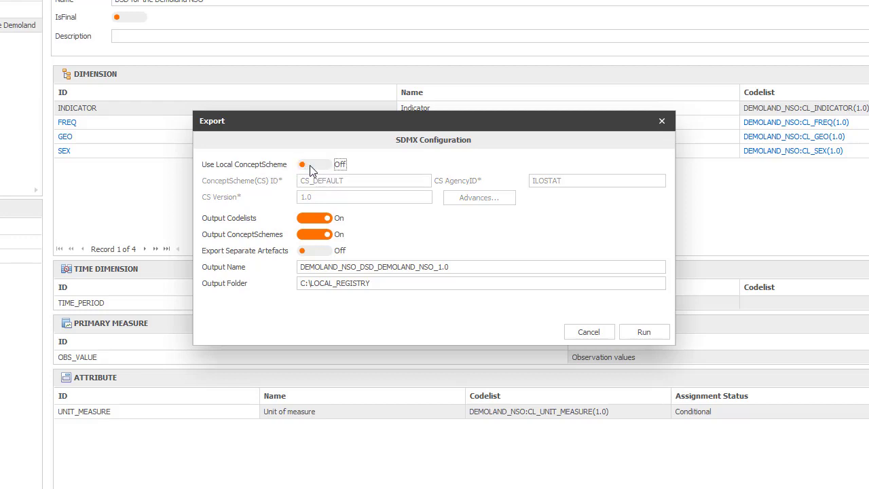
{"action": "left_click", "coordinate": [307, 221]}
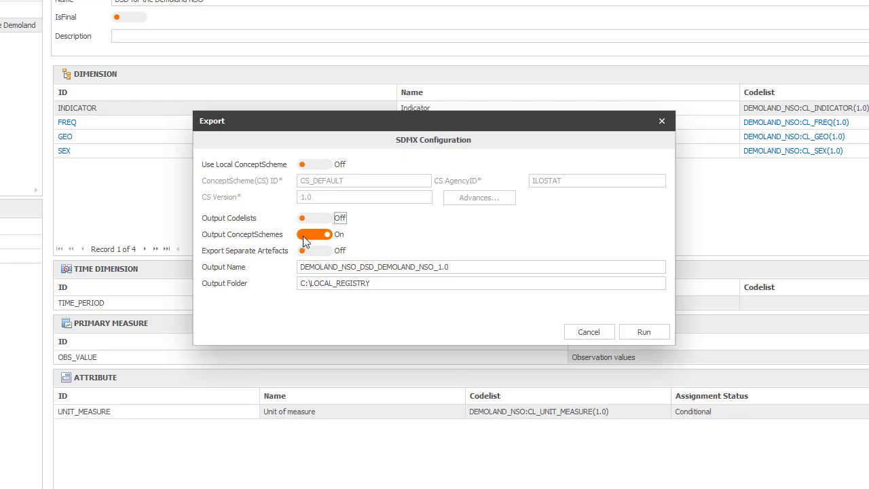
{"action": "left_click", "coordinate": [305, 234]}
{"action": "left_click", "coordinate": [645, 333]}
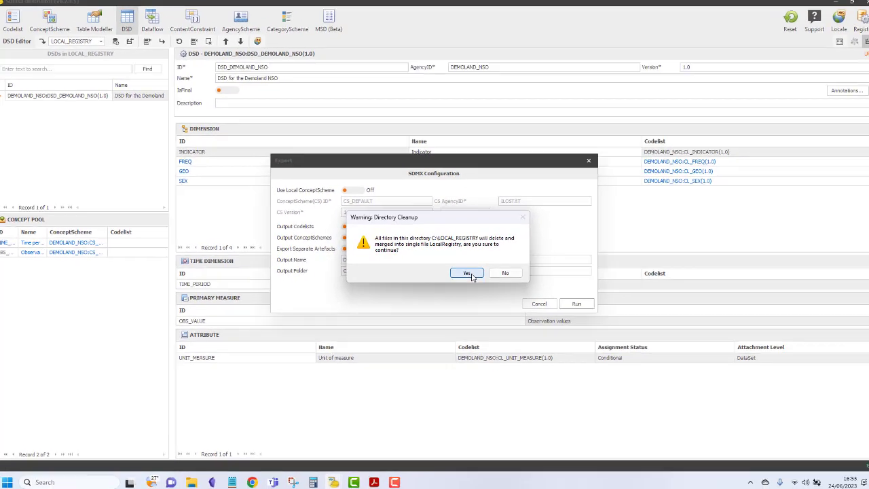
{"action": "left_click", "coordinate": [469, 274]}
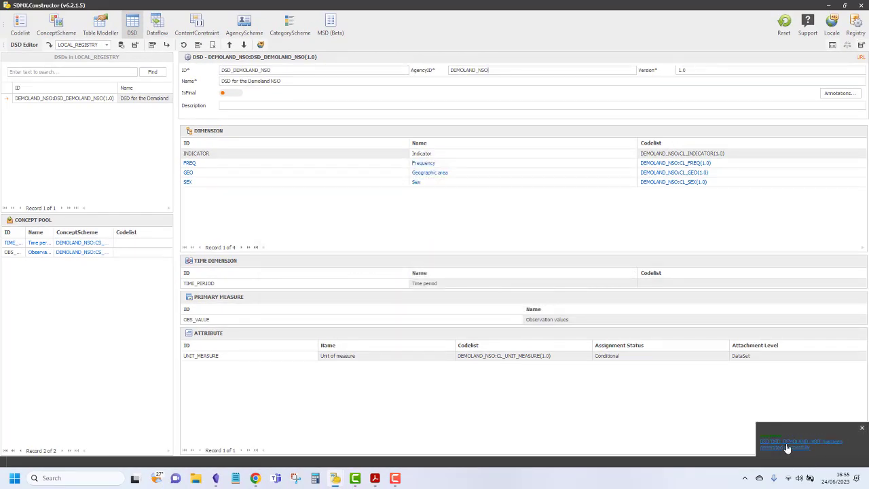
- Open the generated LocalRegistry.xml in the browser and examine the DSD_DEMOLAND_NSO data structure's dimensions and references
{"action": "left_click", "coordinate": [788, 448]}
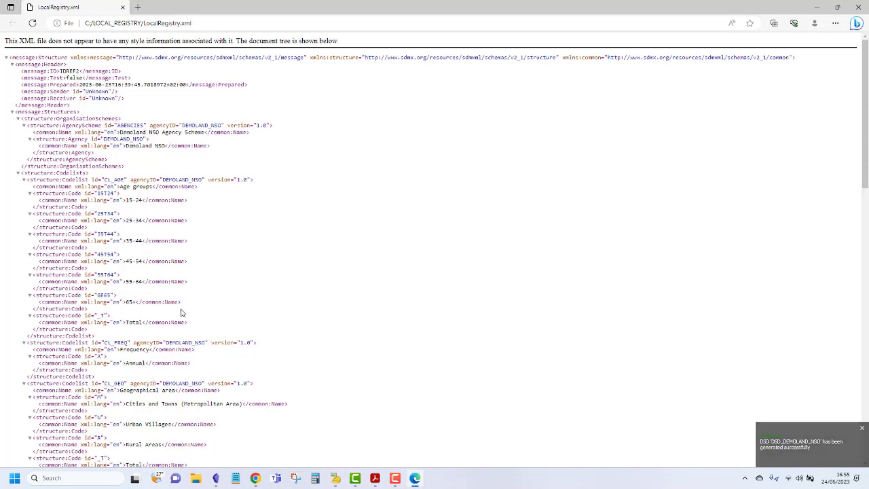
{"action": "scroll", "coordinate": [181, 313], "scroll_direction": "down", "scroll_amount": 15}
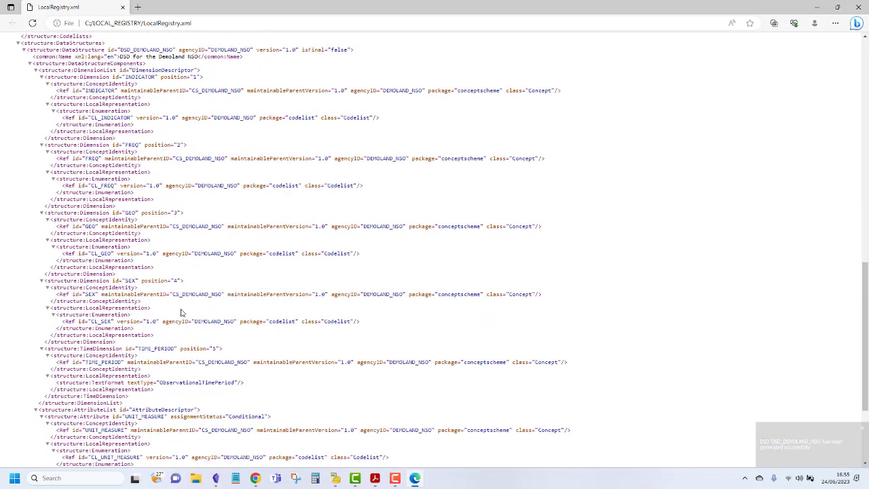
{"action": "scroll", "coordinate": [181, 312], "scroll_direction": "up", "scroll_amount": 2}
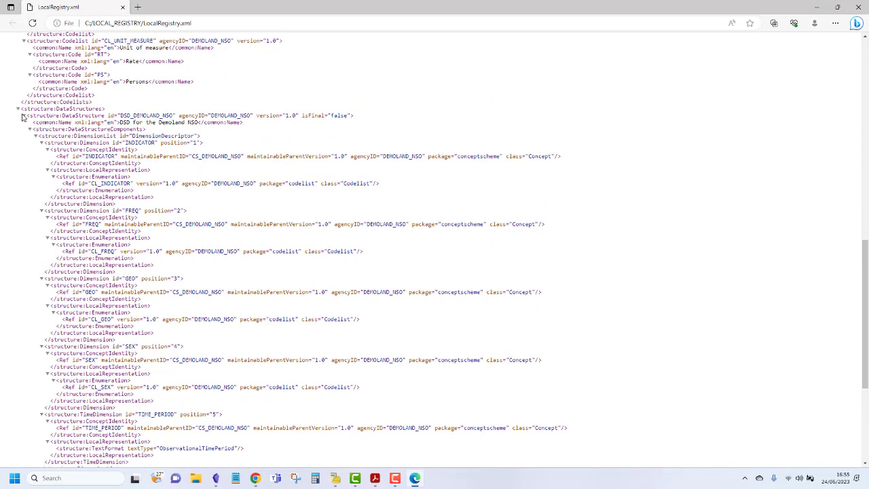
{"action": "left_click", "coordinate": [23, 115]}
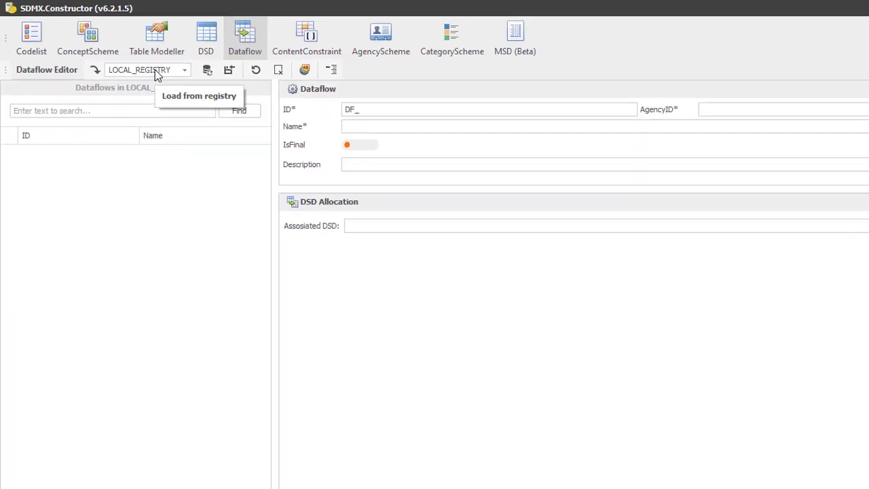
- Check the Dataflow editor's registry selection, consult the Demoland tables in the Data Word document and return to SDMX Constructor
{"action": "left_click", "coordinate": [100, 46]}
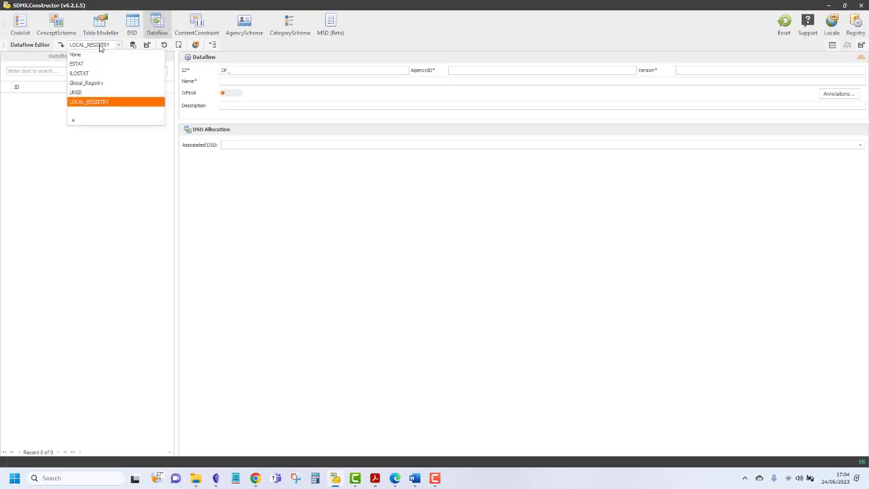
{"action": "left_click", "coordinate": [100, 46]}
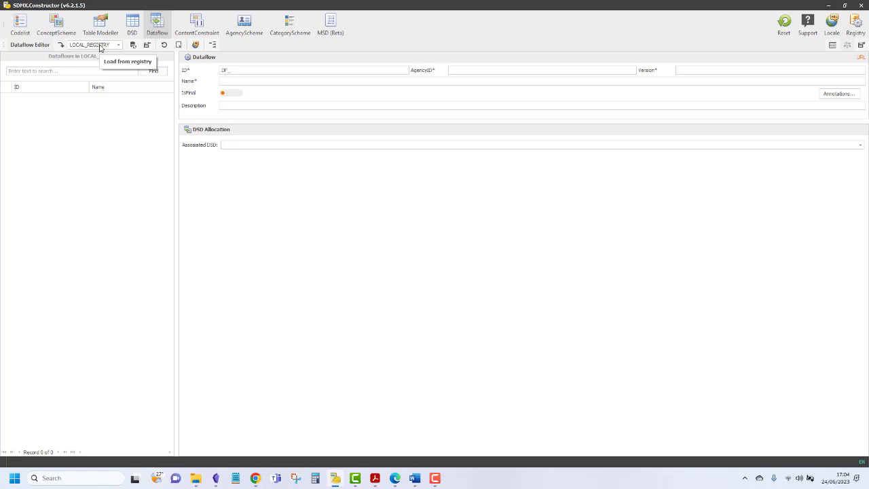
{"action": "left_click", "coordinate": [415, 479]}
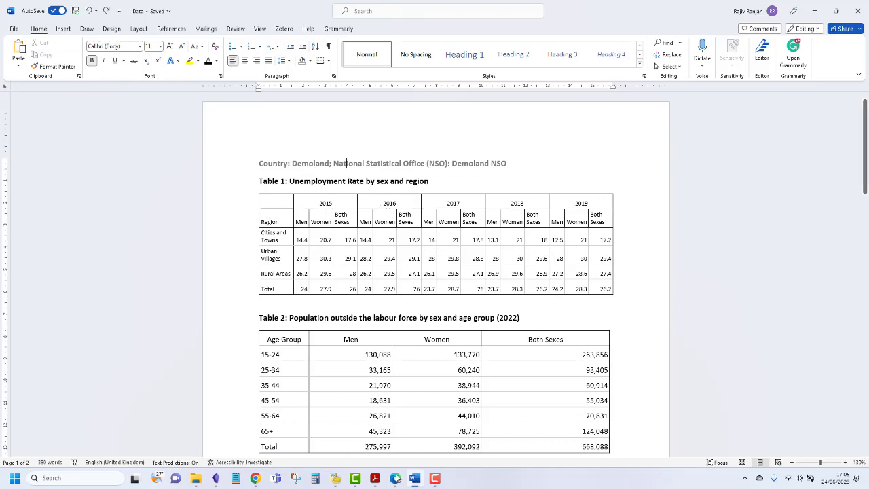
{"action": "left_click", "coordinate": [333, 482]}
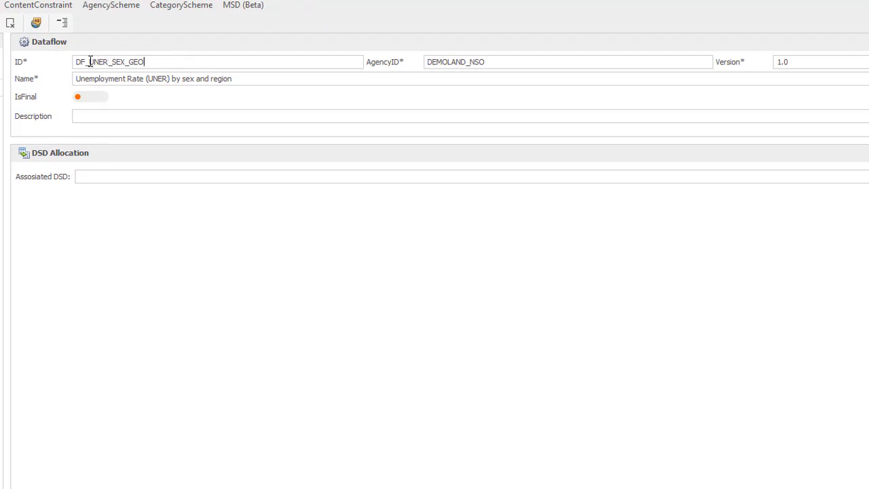
- Review the dataflow's ID, AgencyID and Version entries, highlighting the UNER part of the ID
{"action": "left_click_drag", "start_coordinate": [90, 61], "coordinate": [109, 62]}
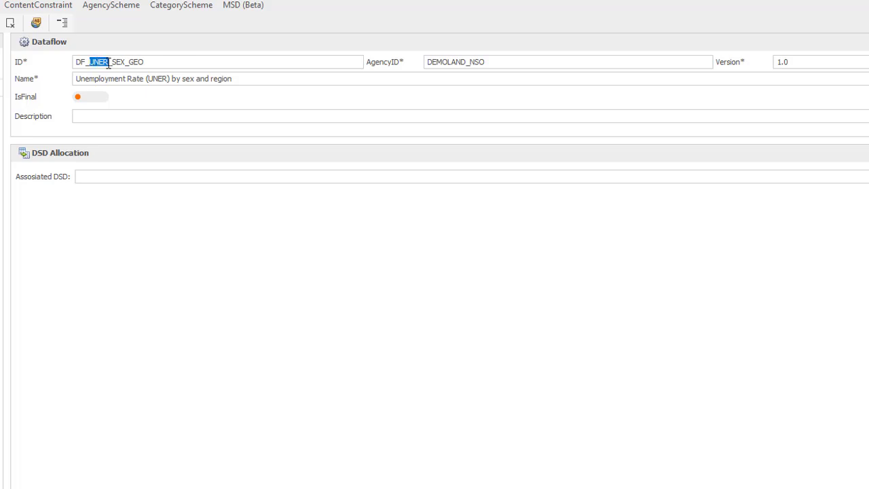
{"action": "left_click", "coordinate": [163, 62]}
{"action": "left_click", "coordinate": [518, 62]}
{"action": "left_click", "coordinate": [820, 62]}
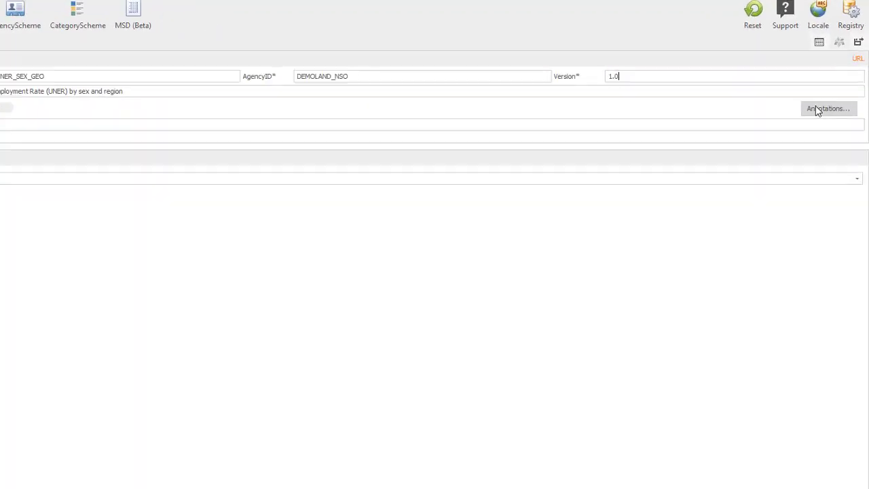
- Add the standard annotation types LAYOUT_COLUMN and LAYOUT_ROW to the DF_UNER_SEX_GEO dataflow
{"action": "left_click", "coordinate": [818, 110]}
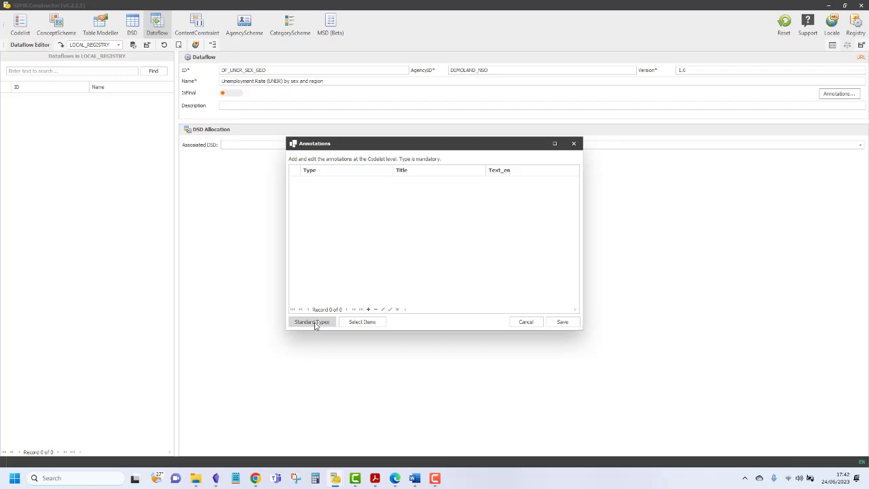
{"action": "left_click", "coordinate": [314, 324]}
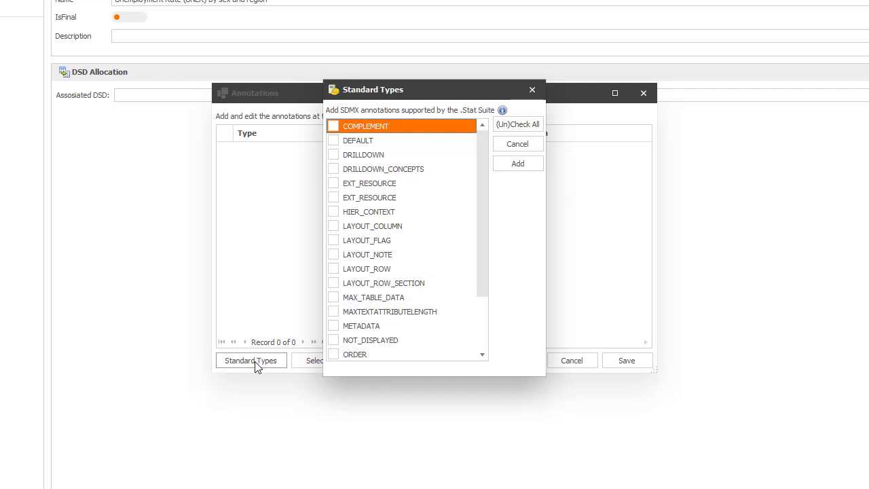
{"action": "left_click", "coordinate": [337, 228]}
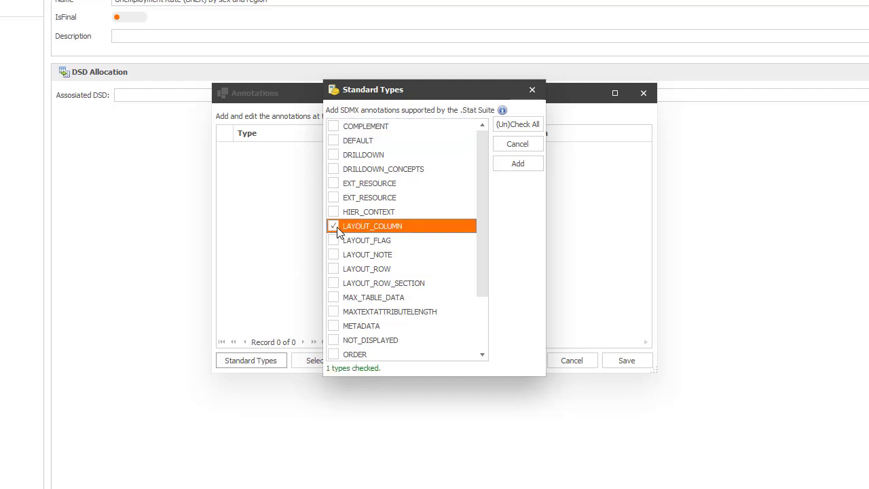
{"action": "left_click", "coordinate": [334, 269]}
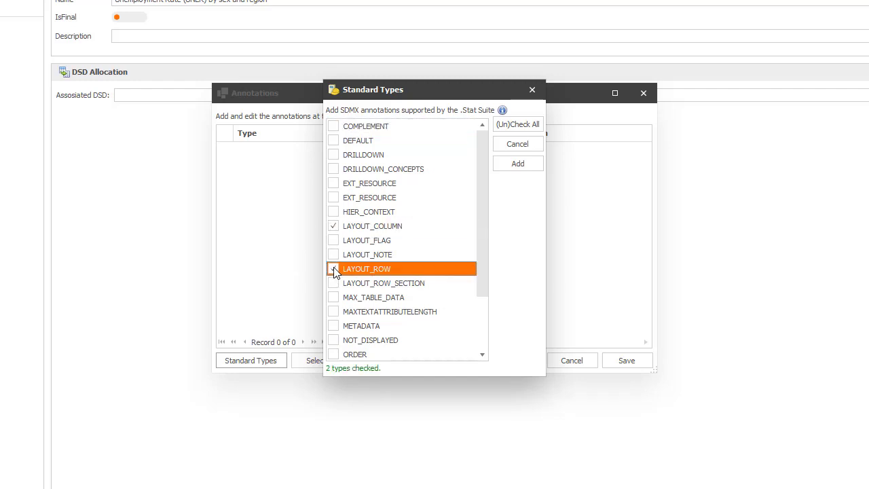
{"action": "left_click", "coordinate": [530, 172]}
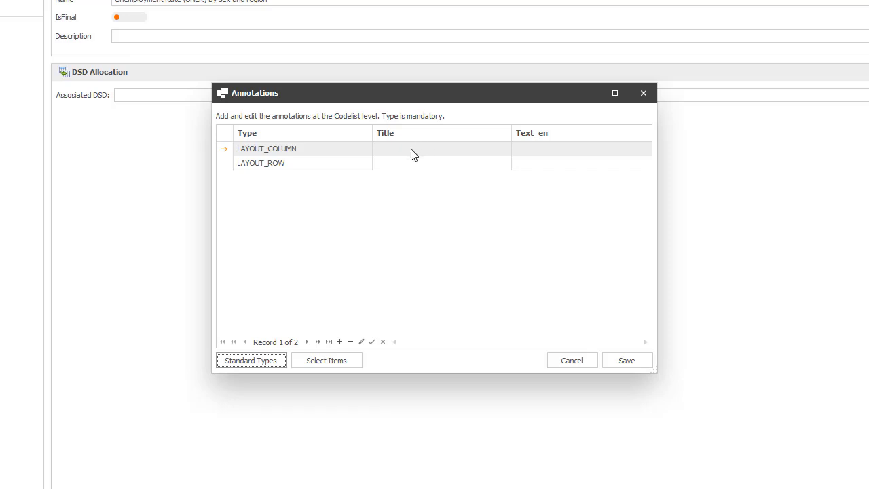
- Set the LAYOUT_COLUMN annotation's title to the SEX and TIME_PERIOD items
{"action": "left_click", "coordinate": [487, 155]}
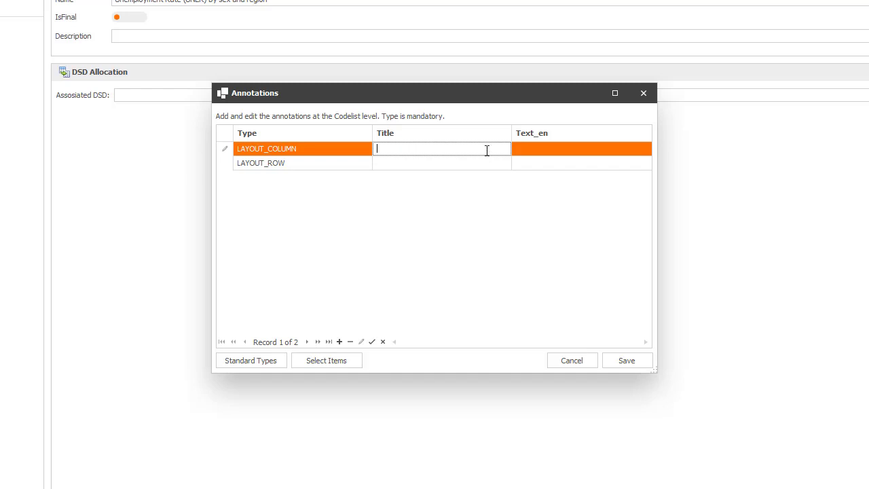
{"action": "left_click", "coordinate": [337, 361]}
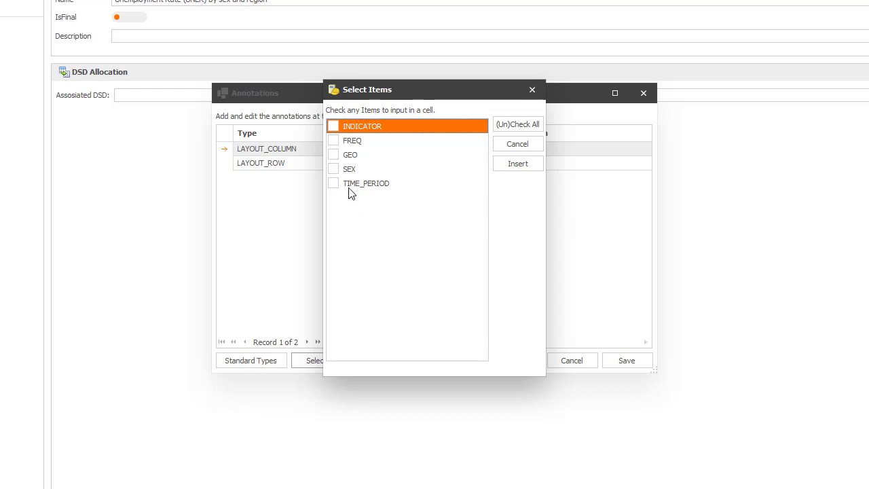
{"action": "left_click", "coordinate": [335, 169]}
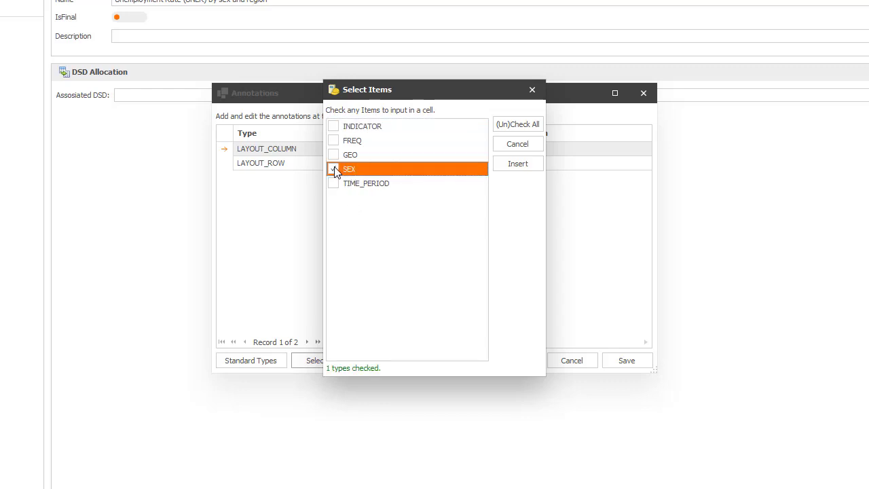
{"action": "left_click", "coordinate": [334, 184]}
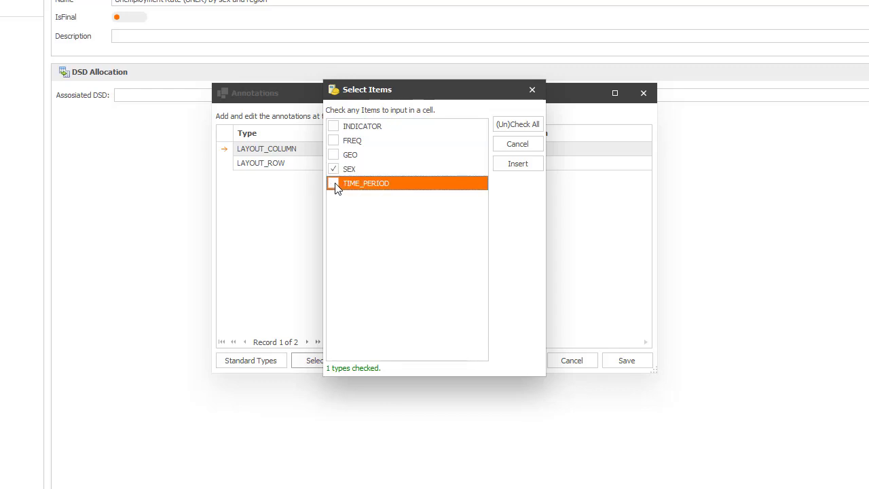
{"action": "left_click", "coordinate": [517, 164]}
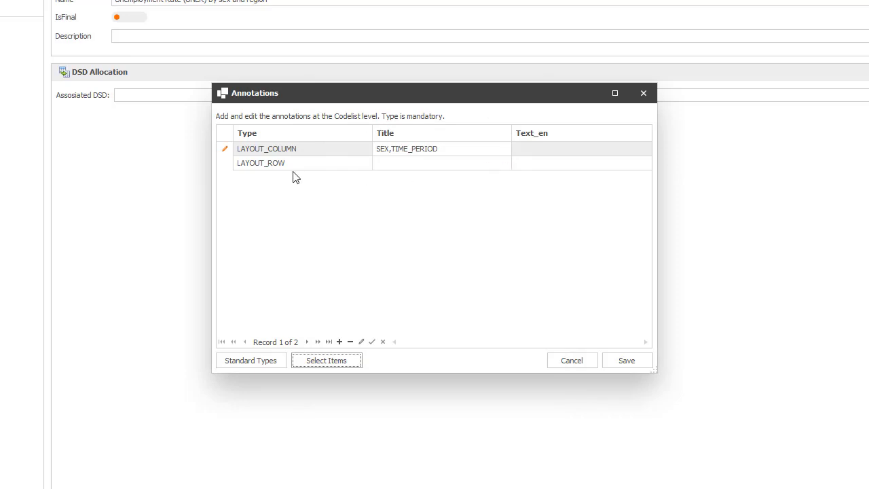
- Set the LAYOUT_ROW annotation's title to the GEO item and save the dataflow's annotations
{"action": "left_click", "coordinate": [495, 169]}
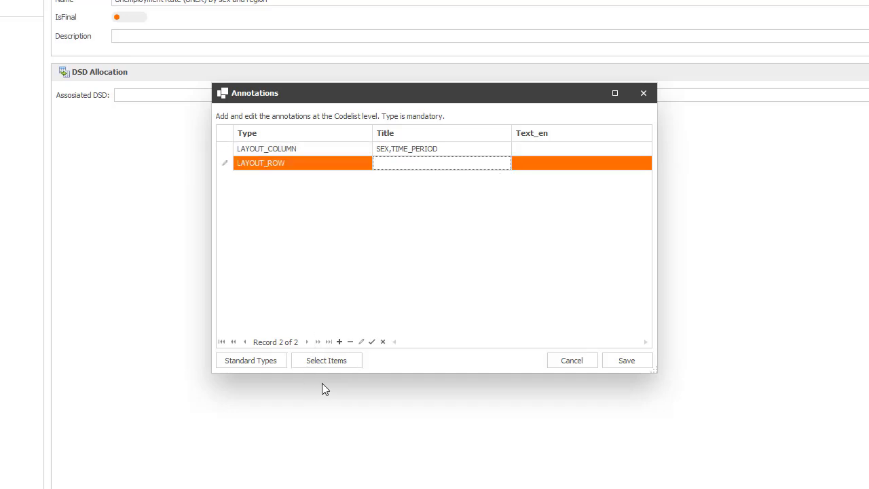
{"action": "left_click", "coordinate": [327, 364]}
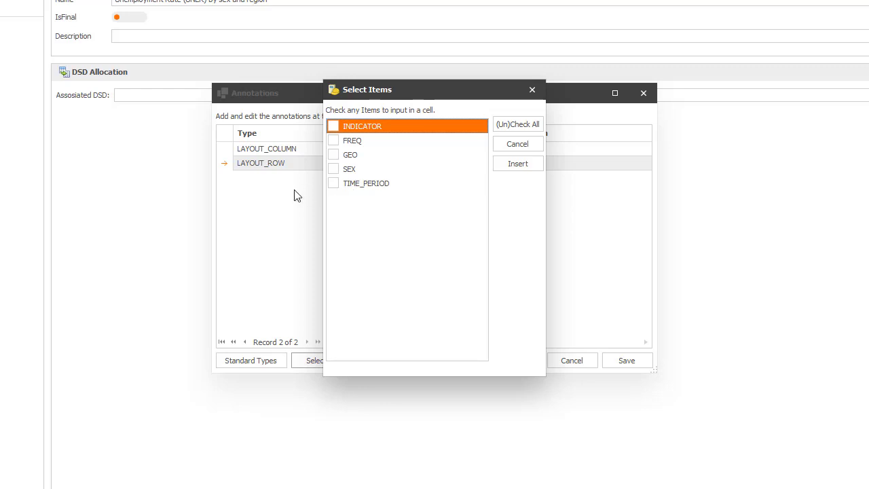
{"action": "left_click", "coordinate": [335, 157]}
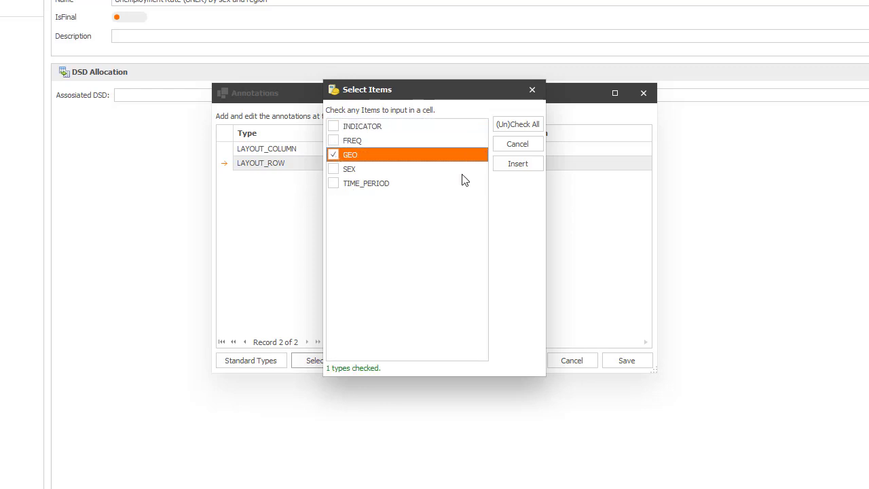
{"action": "left_click", "coordinate": [518, 165]}
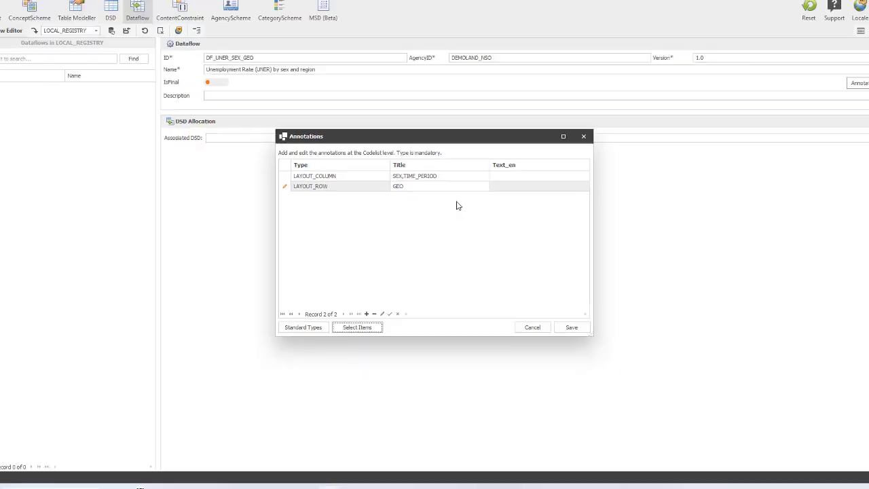
{"action": "left_click", "coordinate": [562, 323]}
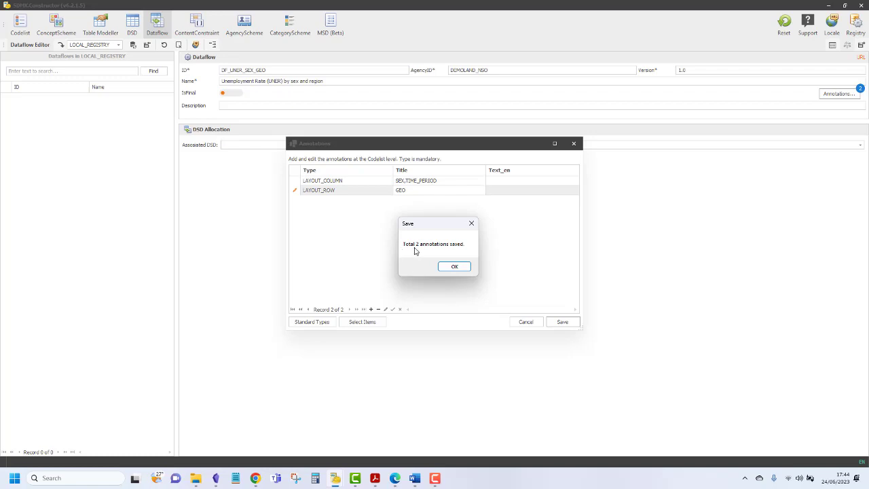
{"action": "left_click", "coordinate": [454, 266]}
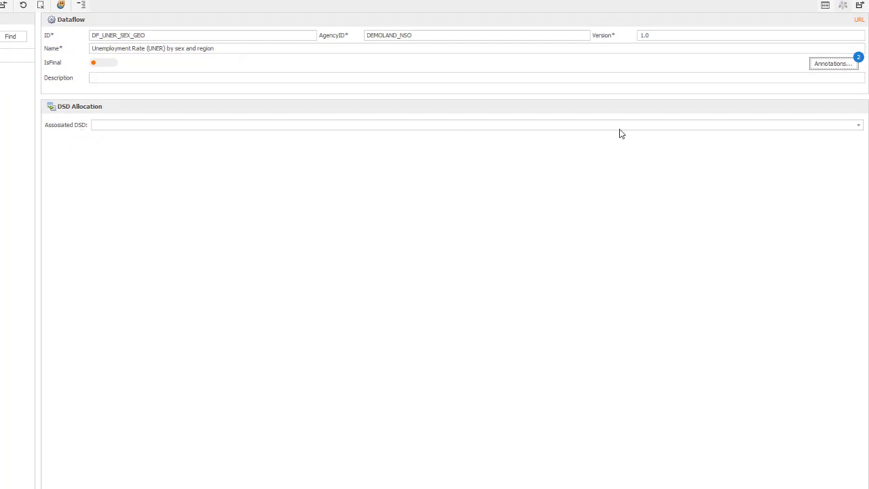
- Associate the dataflow with DEMOLAND_NSO:DSD_DEMOLAND_NSO(1.0) and export it to LOCAL_REGISTRY, accepting the merge into LocalRegistry.xml
{"action": "left_click", "coordinate": [859, 126]}
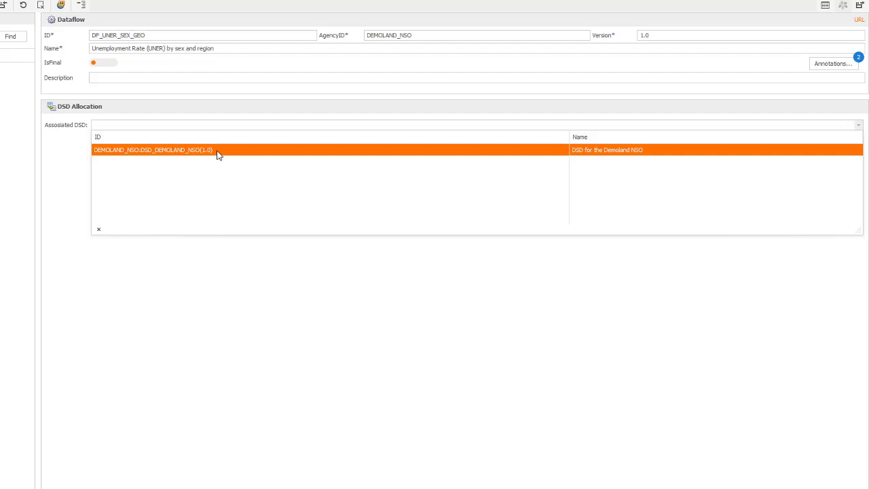
{"action": "left_click", "coordinate": [217, 154]}
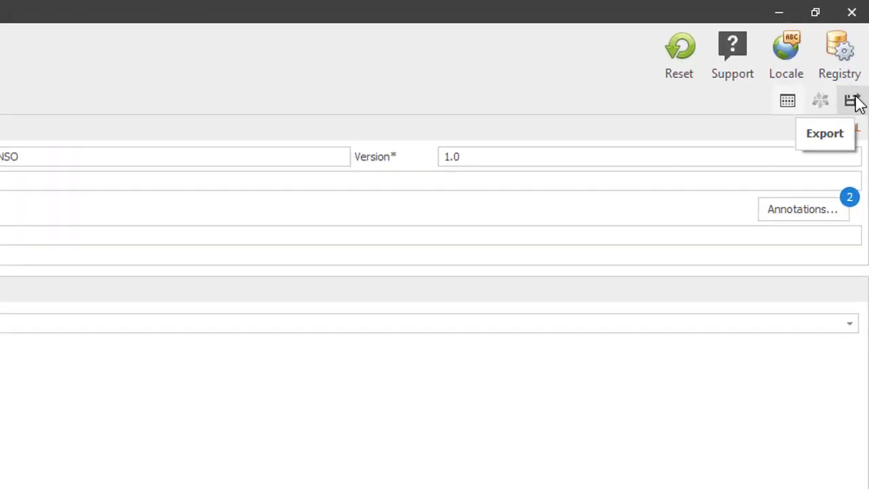
{"action": "left_click", "coordinate": [854, 95]}
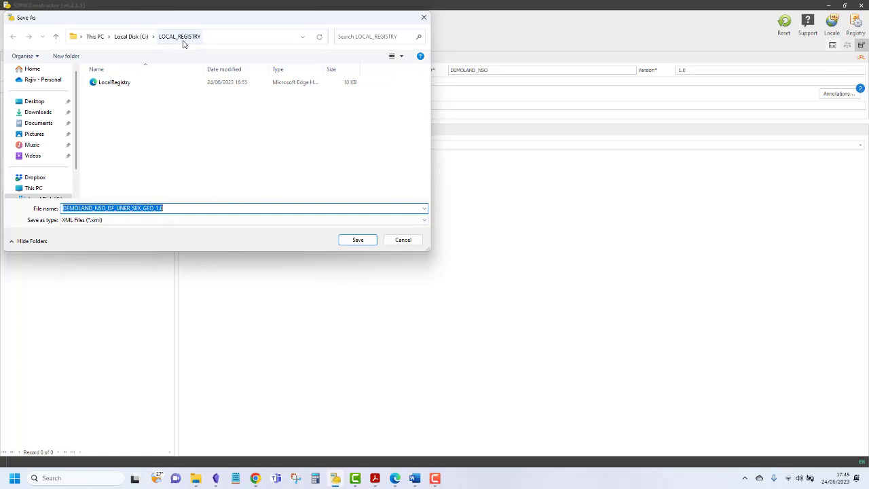
{"action": "left_click", "coordinate": [358, 241]}
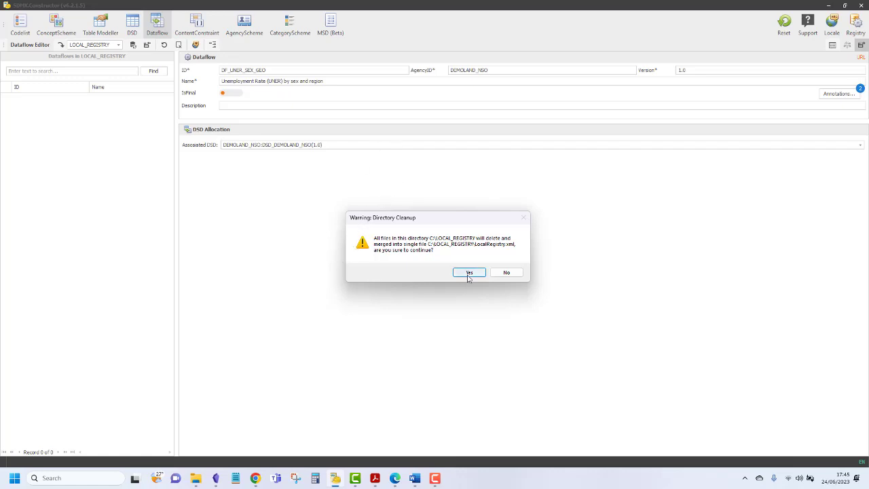
{"action": "left_click", "coordinate": [469, 273]}
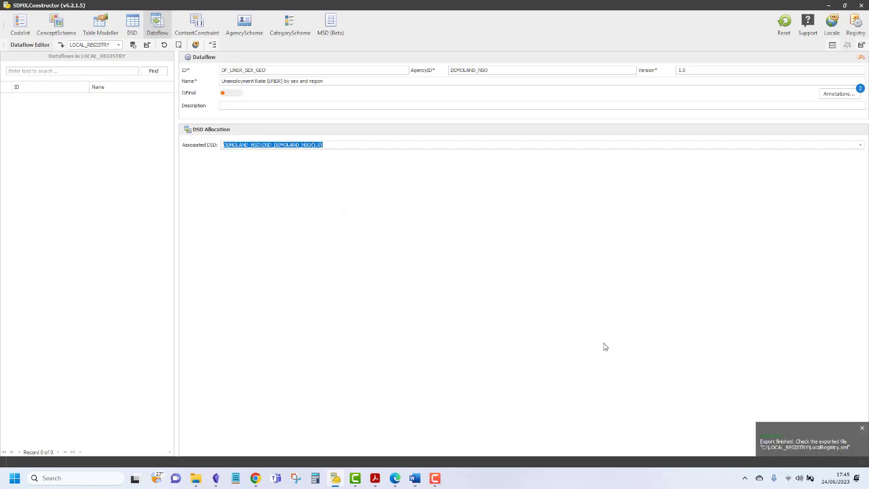
- Open the exported LocalRegistry.xml in the browser and examine the dataflow definition, highlighting its DF_UNER_SEX_GEO ID
{"action": "left_click", "coordinate": [792, 449]}
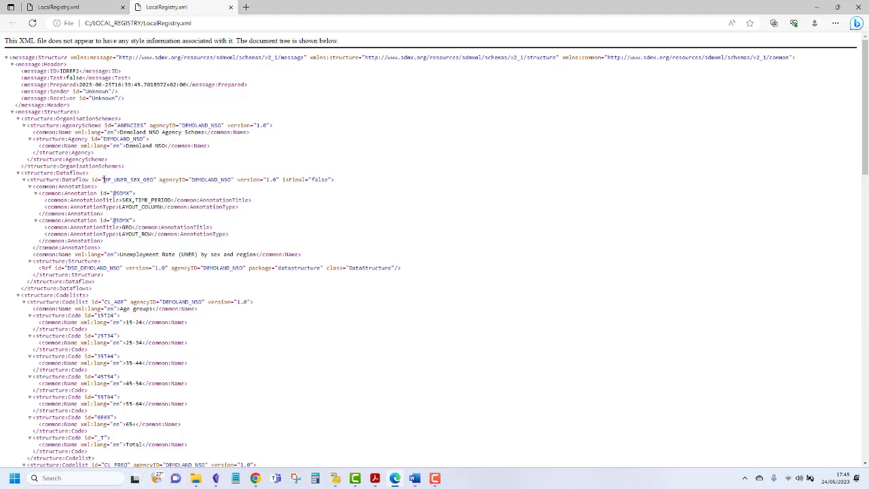
{"action": "left_click_drag", "start_coordinate": [106, 180], "coordinate": [142, 177]}
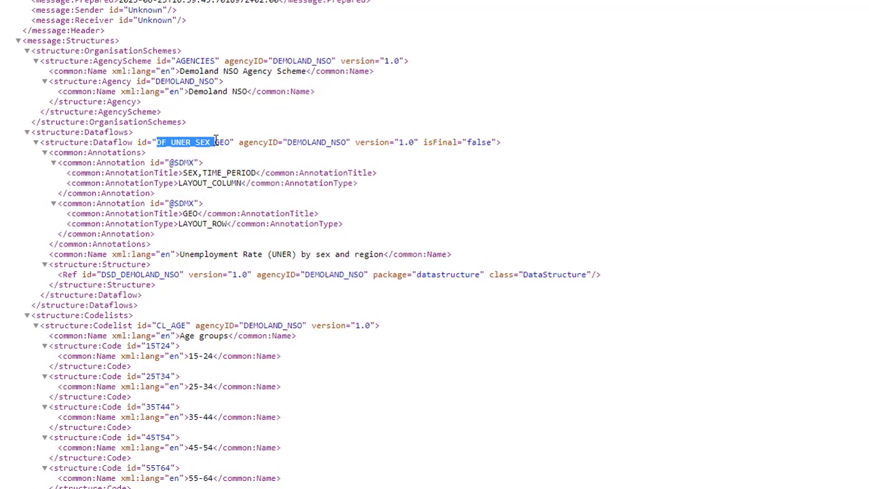
{"action": "left_click_drag", "start_coordinate": [215, 141], "coordinate": [231, 147]}
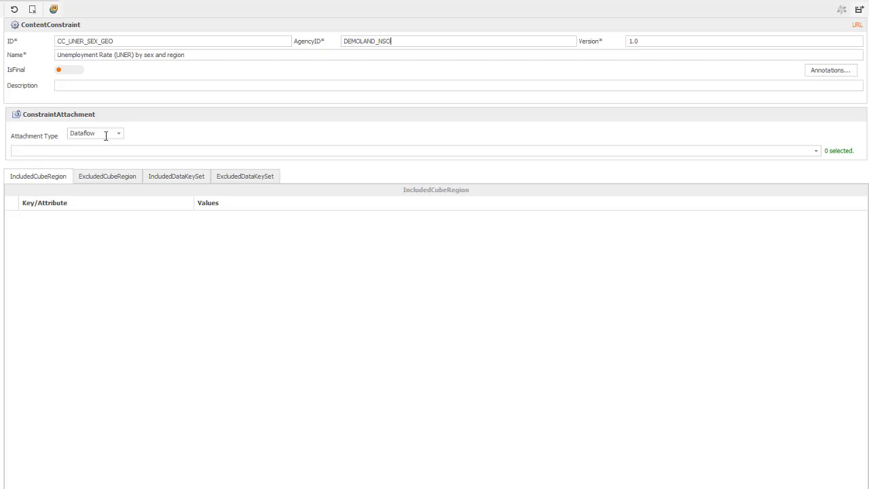
- Attach the CC_UNER_SEX_GEO content constraint to the dataflow DEMOLAND_NSO:DF_UNER_SEX_GEO(1.0), keeping Dataflow as the attachment type
{"action": "left_click", "coordinate": [118, 134]}
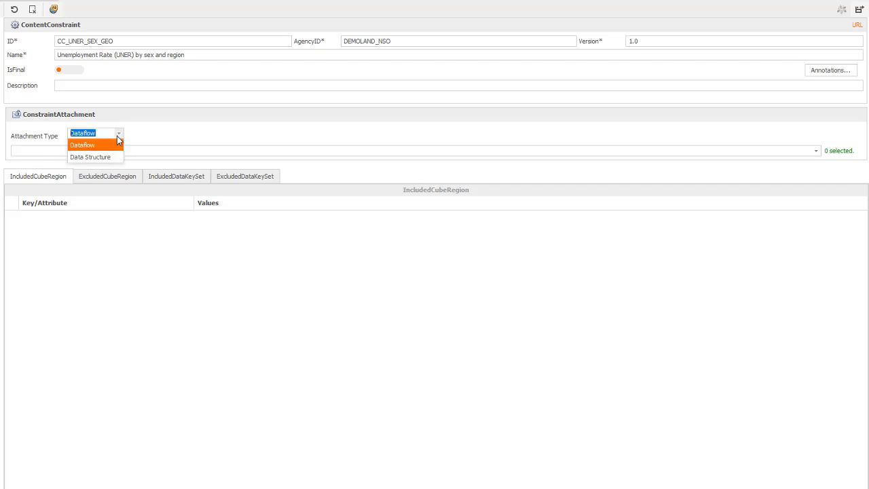
{"action": "left_click", "coordinate": [159, 135]}
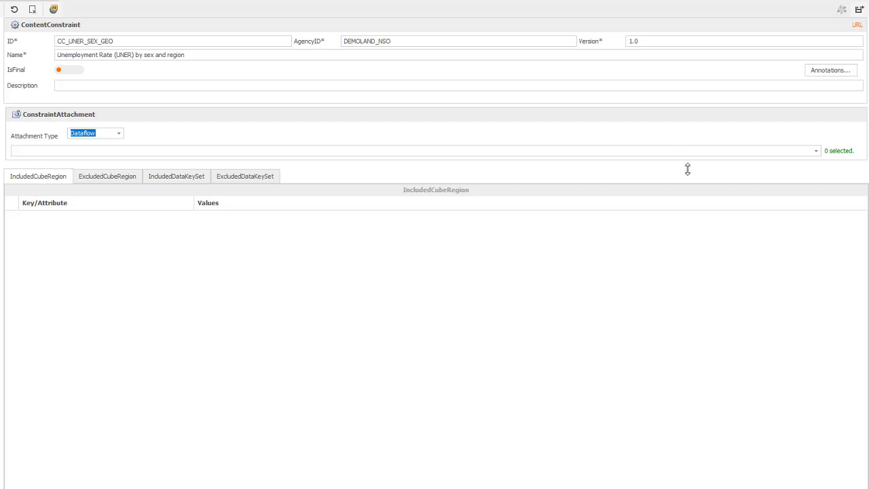
{"action": "left_click", "coordinate": [816, 151]}
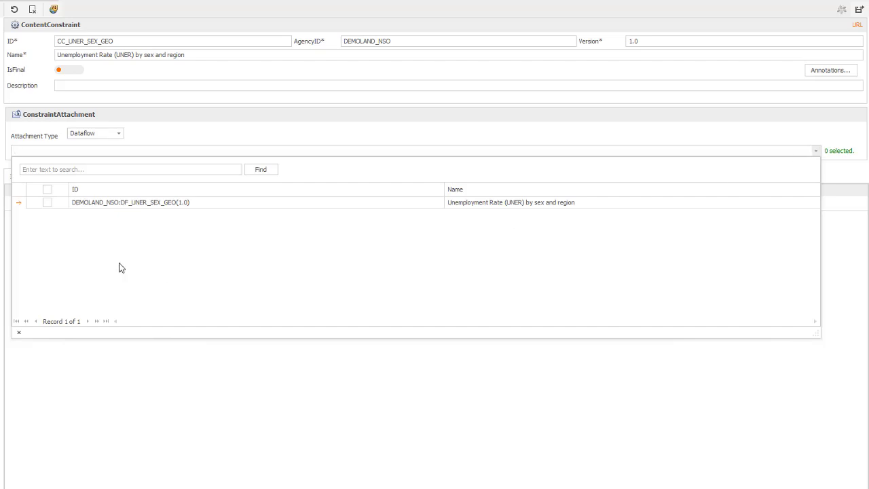
{"action": "left_click", "coordinate": [47, 203]}
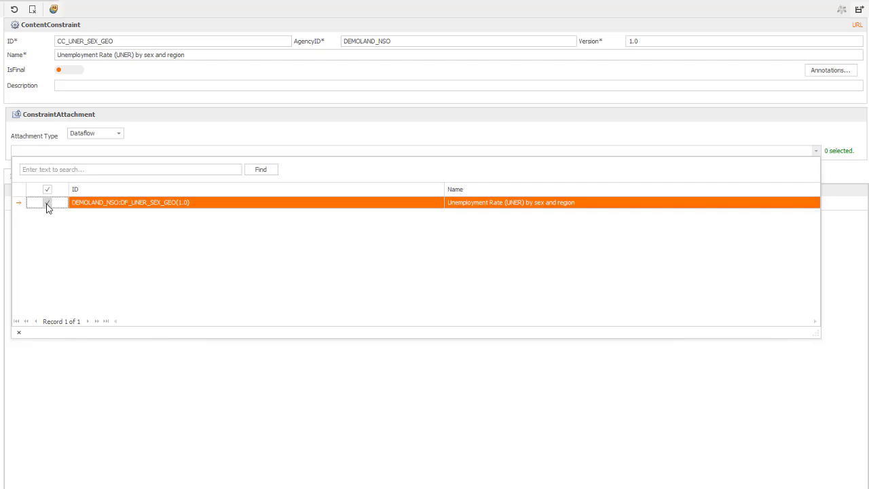
{"action": "left_click", "coordinate": [849, 257]}
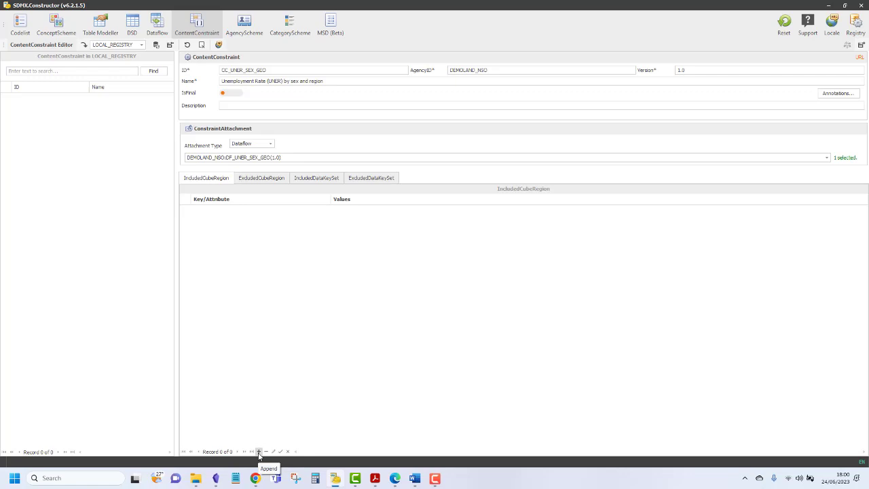
- Append two rows to the IncludedCubeRegion and set the first to key INDICATOR with the value UNER
{"action": "left_click", "coordinate": [258, 452]}
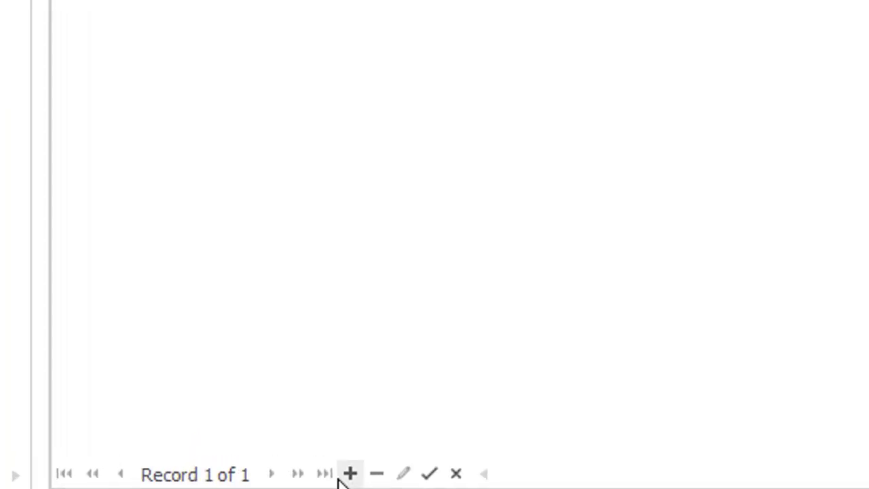
{"action": "left_click", "coordinate": [348, 474]}
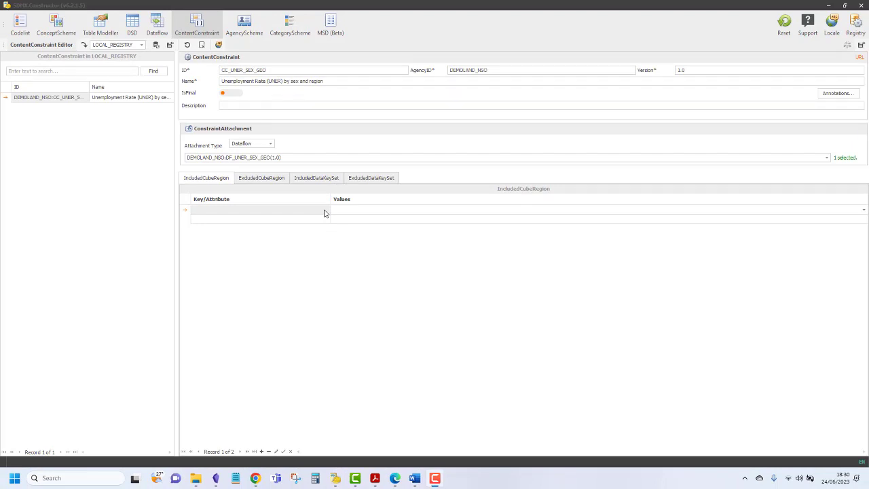
{"action": "left_click", "coordinate": [324, 214]}
{"action": "left_click", "coordinate": [325, 211]}
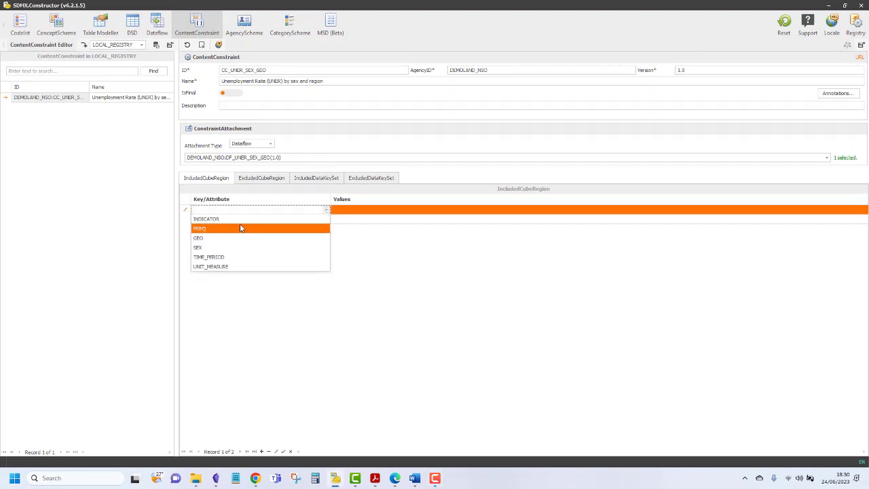
{"action": "left_click", "coordinate": [244, 220]}
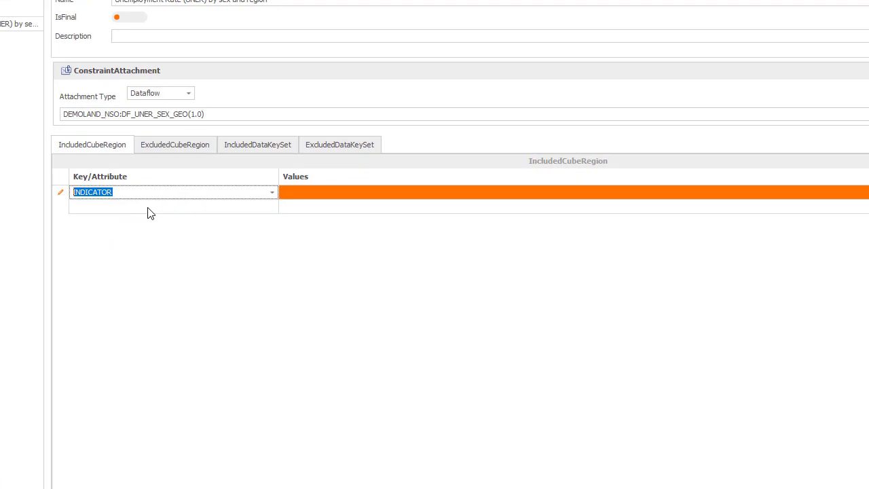
{"action": "left_click", "coordinate": [865, 213]}
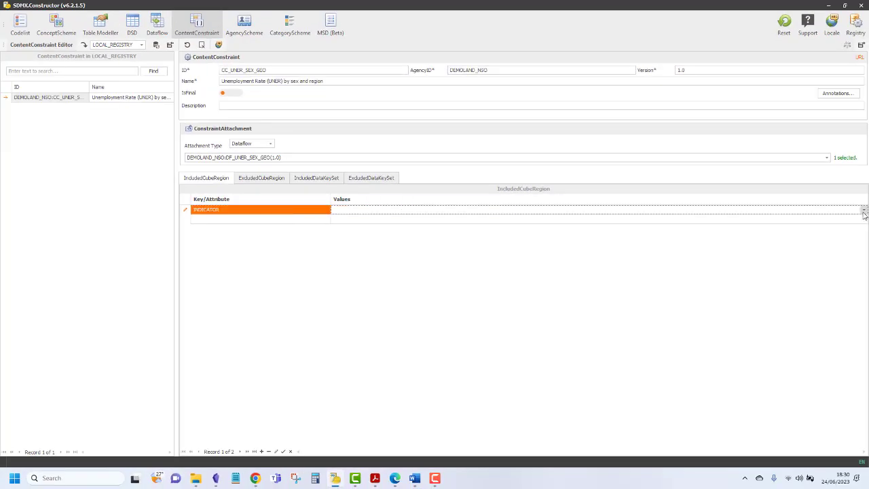
{"action": "left_click", "coordinate": [864, 212]}
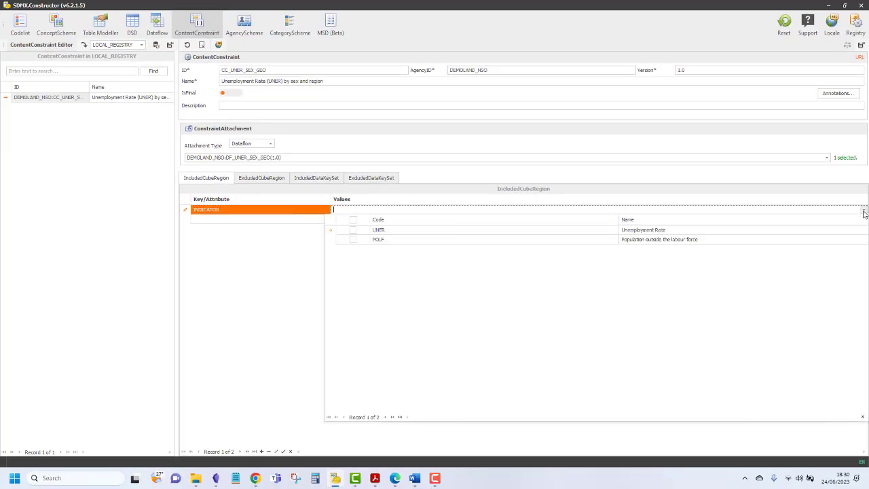
{"action": "left_click", "coordinate": [353, 231]}
{"action": "left_click", "coordinate": [242, 233]}
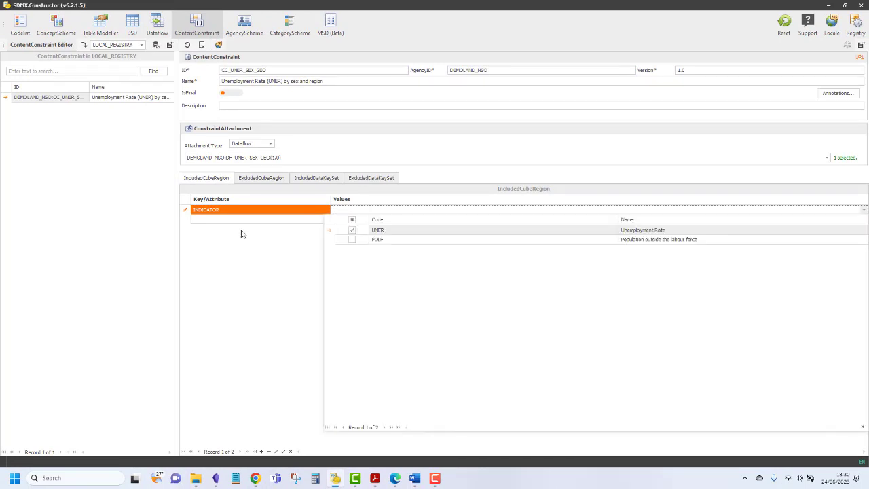
- Set the second IncludedCubeRegion row to attribute UNIT_MEASURE with the value RT (Rate)
{"action": "left_click", "coordinate": [308, 224]}
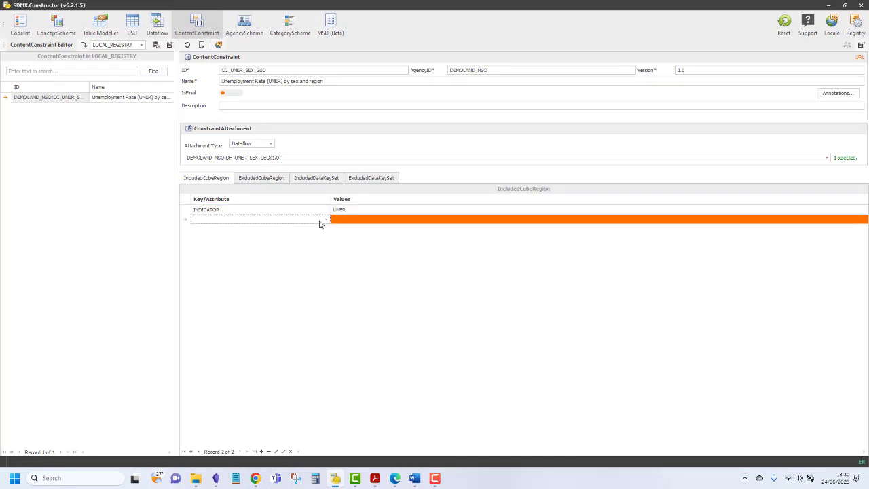
{"action": "left_click", "coordinate": [326, 221]}
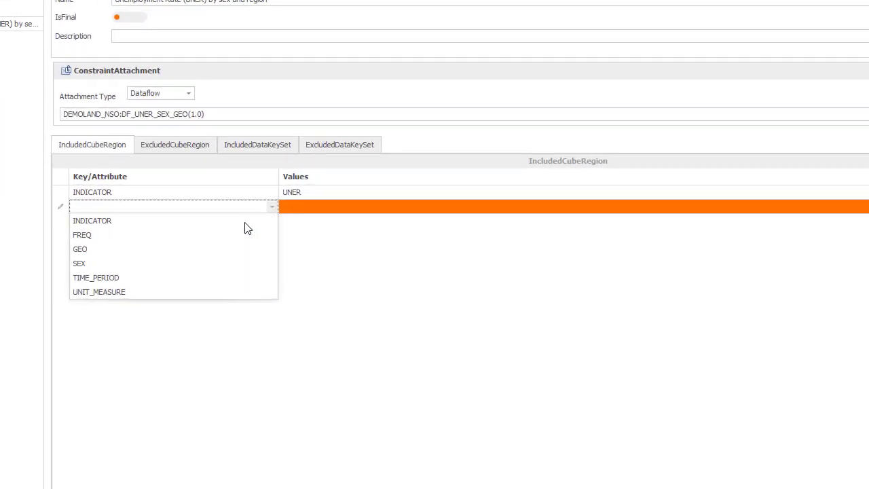
{"action": "left_click", "coordinate": [136, 292]}
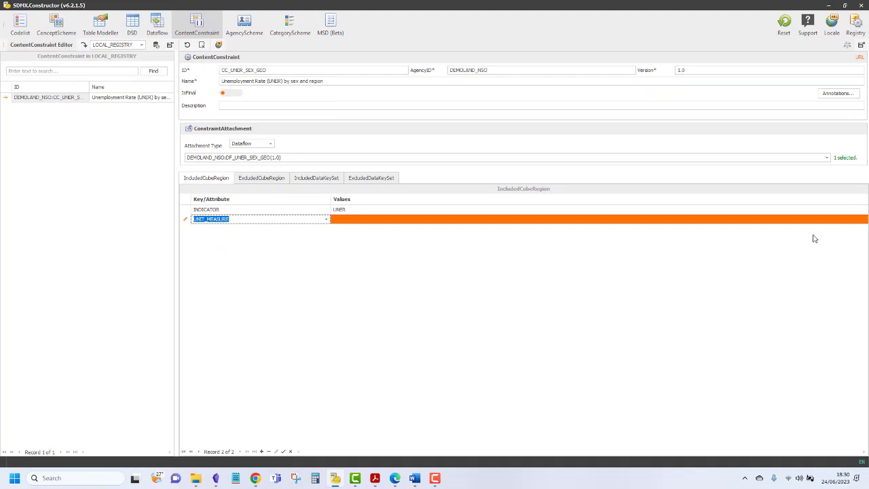
{"action": "left_click", "coordinate": [858, 222]}
{"action": "left_click", "coordinate": [864, 219]}
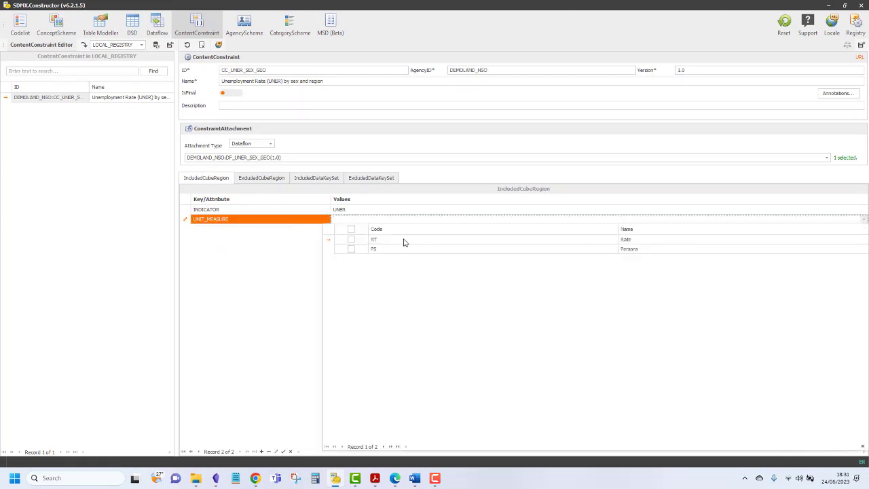
{"action": "left_click", "coordinate": [351, 239]}
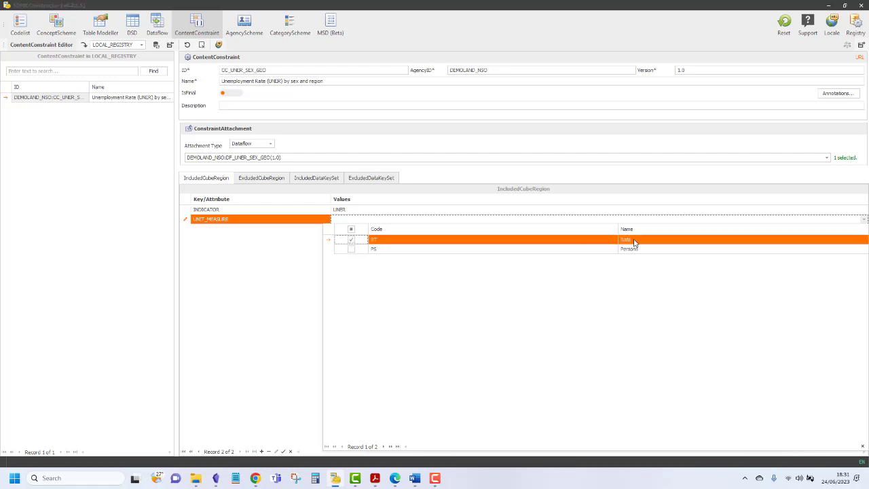
{"action": "left_click", "coordinate": [252, 319]}
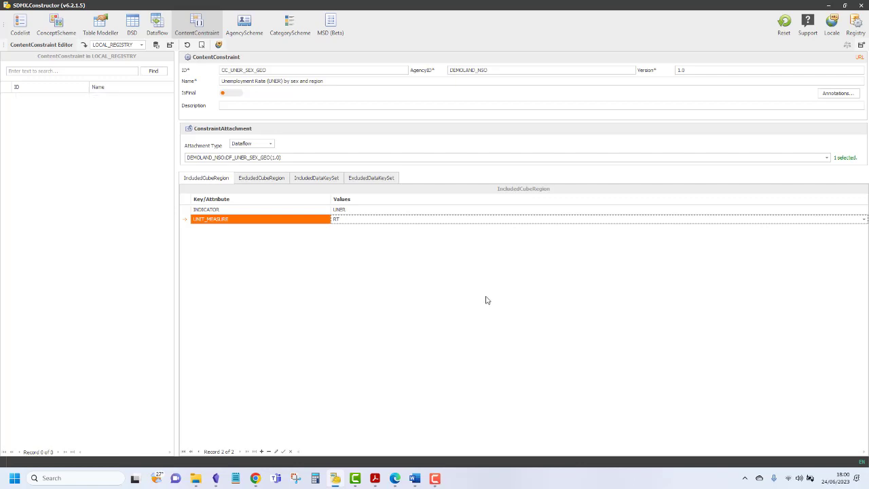
- Export the CC_UNER_SEX_GEO content constraint to LOCAL_REGISTRY, accepting the merge into LocalRegistry.xml
{"action": "left_click", "coordinate": [861, 46]}
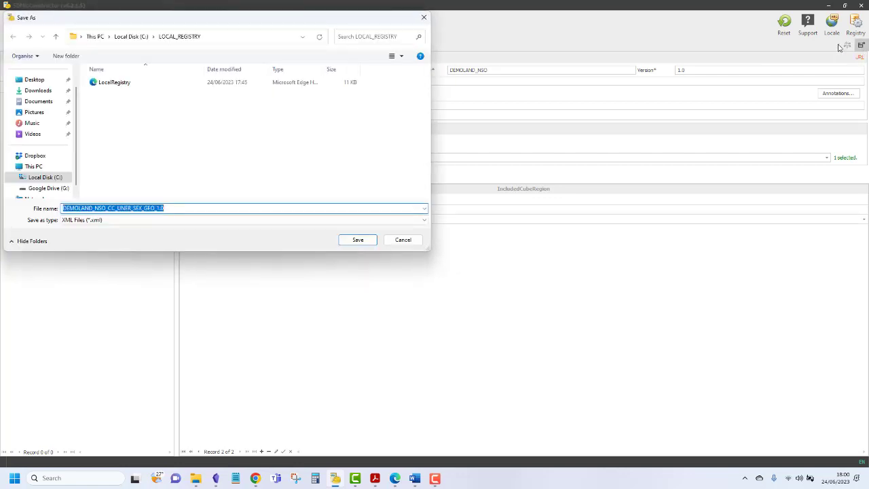
{"action": "left_click", "coordinate": [358, 240]}
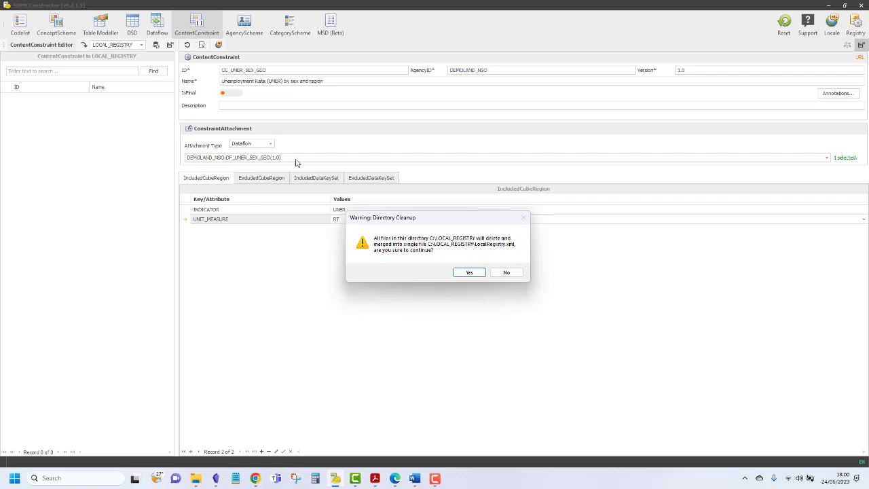
{"action": "left_click", "coordinate": [467, 272]}
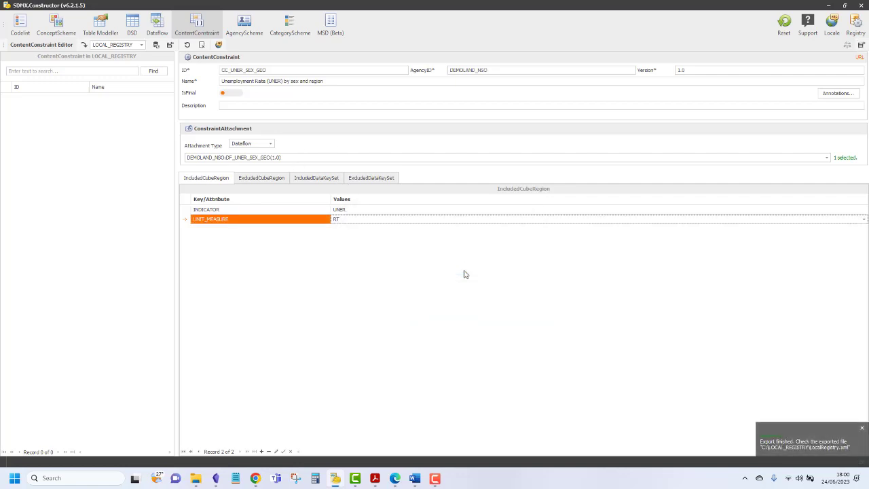
- Open the exported LocalRegistry.xml in the browser and examine its CC_UNER_SEX_GEO content constraint definition
{"action": "left_click", "coordinate": [807, 449]}
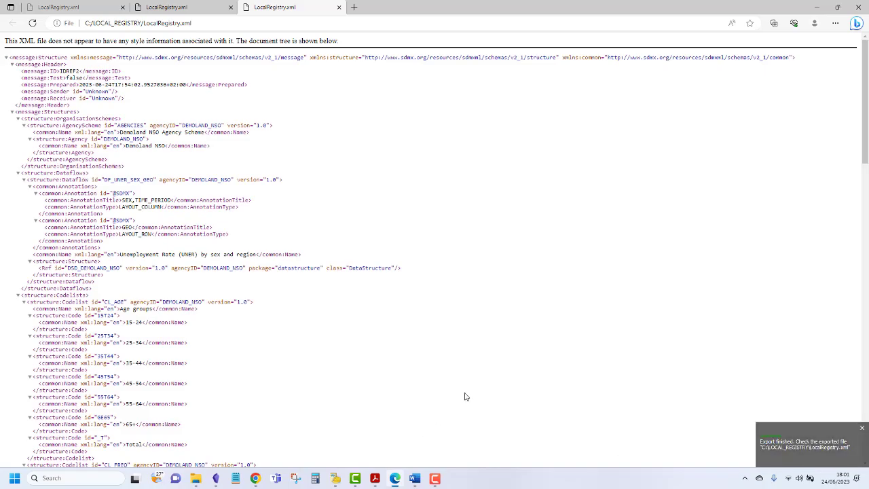
{"action": "scroll", "coordinate": [468, 396], "scroll_direction": "down", "scroll_amount": 4}
{"action": "scroll", "coordinate": [468, 396], "scroll_direction": "down", "scroll_amount": 10}
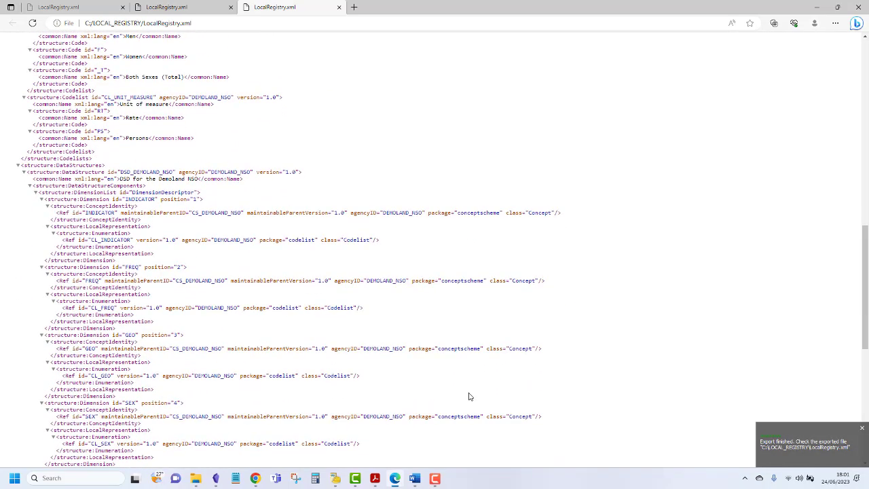
{"action": "scroll", "coordinate": [469, 396], "scroll_direction": "down", "scroll_amount": 2}
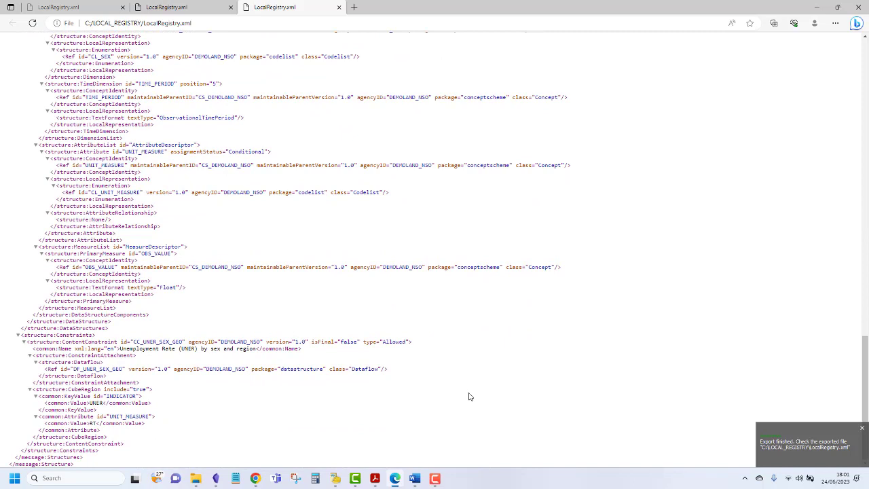
{"action": "double_click", "coordinate": [135, 343]}
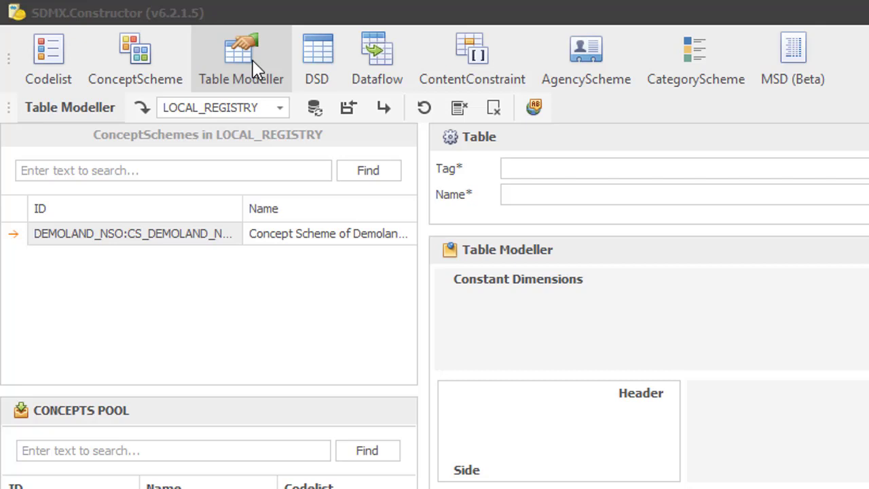
- In the Table Modeller, load the Demoland concept scheme from LOCAL_REGISTRY into the concepts pool
{"action": "left_click", "coordinate": [280, 112]}
{"action": "left_click", "coordinate": [280, 112]}
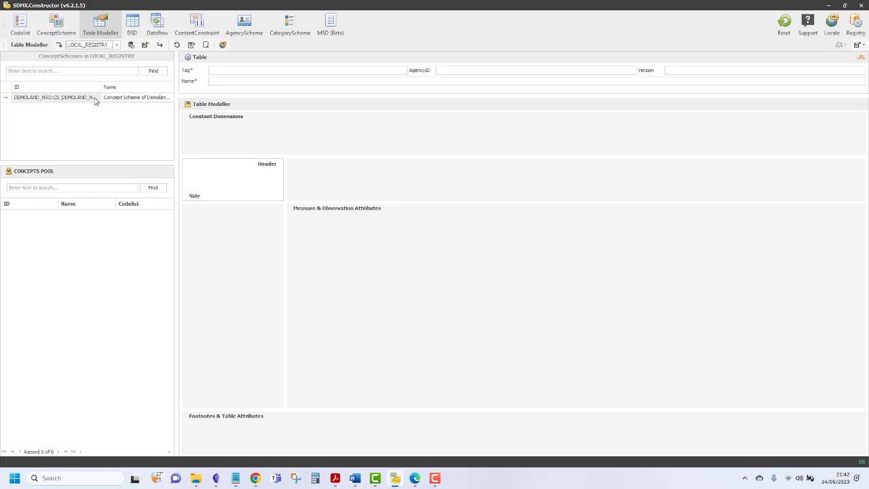
{"action": "left_click", "coordinate": [95, 101]}
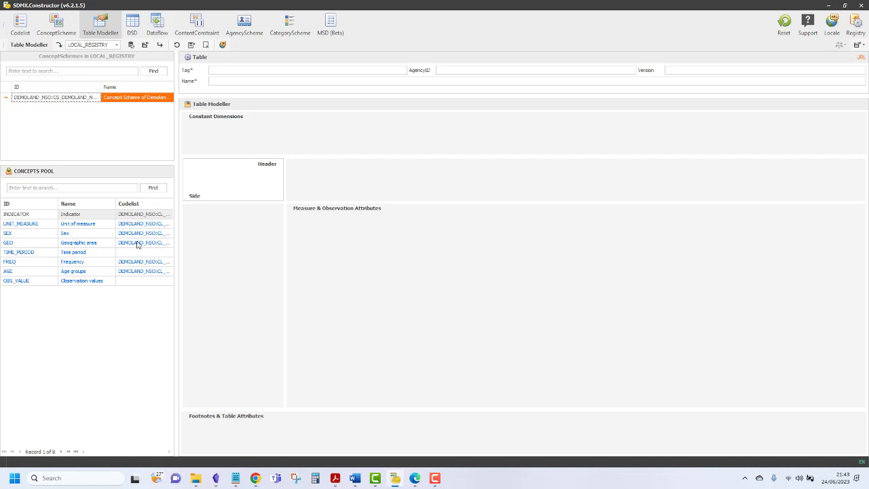
{"action": "left_click", "coordinate": [354, 479]}
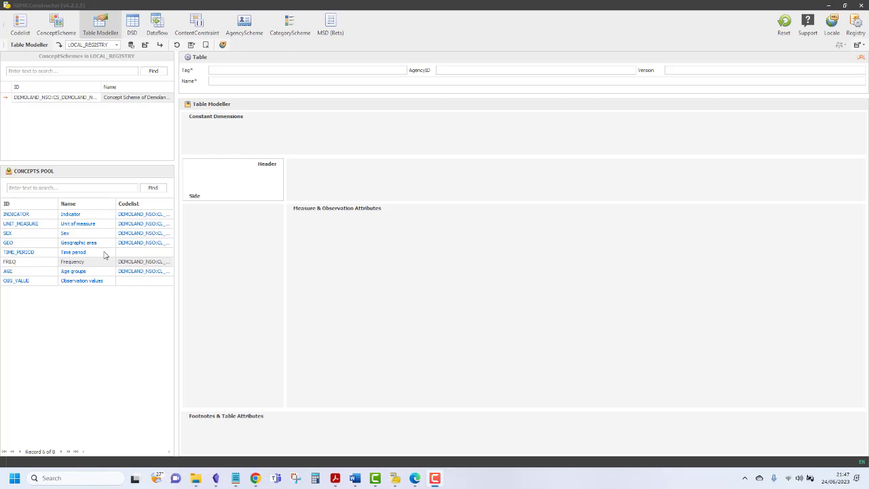
- Place the INDICATOR and FREQ concepts in the table model as constant dimensions
{"action": "left_click", "coordinate": [39, 216]}
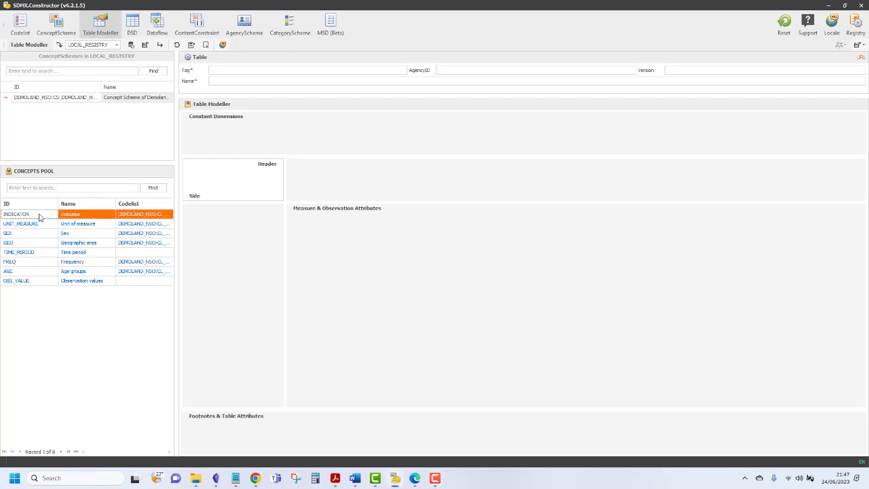
{"action": "left_click_drag", "start_coordinate": [40, 216], "coordinate": [261, 142]}
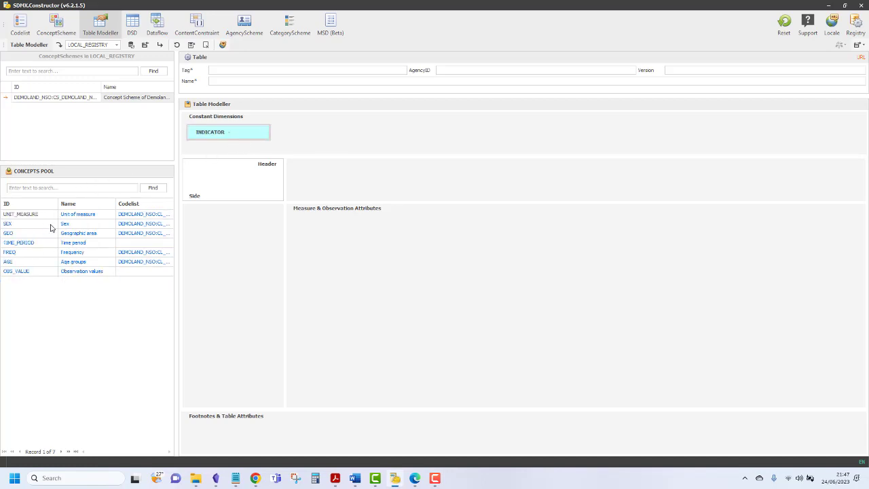
{"action": "left_click", "coordinate": [38, 253]}
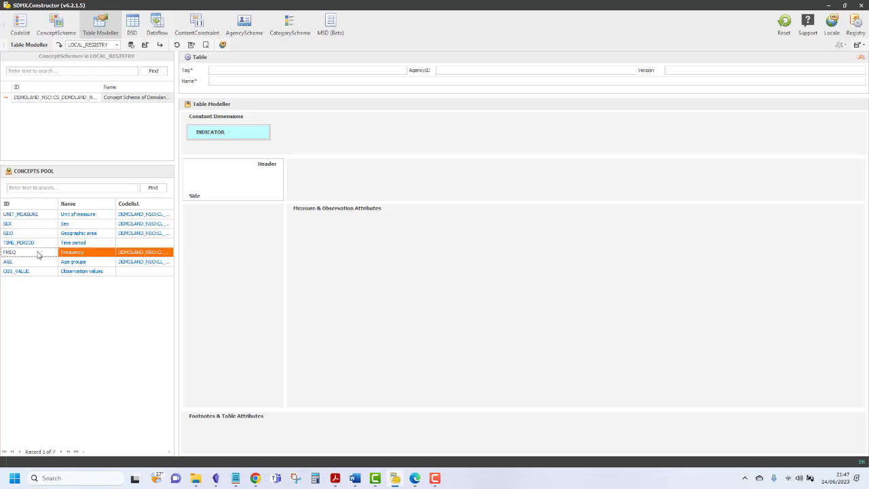
{"action": "left_click_drag", "start_coordinate": [38, 255], "coordinate": [297, 133]}
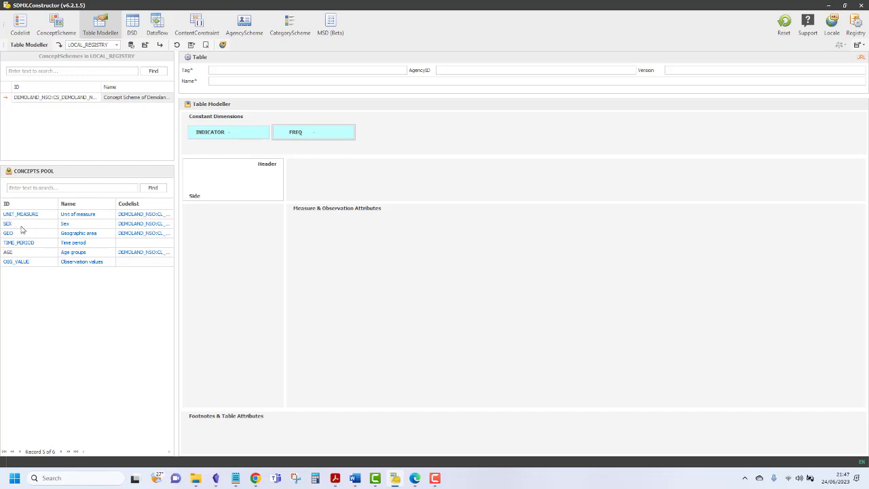
- Place SEX and TIME_PERIOD in the table header and GEO in the table side
{"action": "left_click_drag", "start_coordinate": [25, 224], "coordinate": [315, 176]}
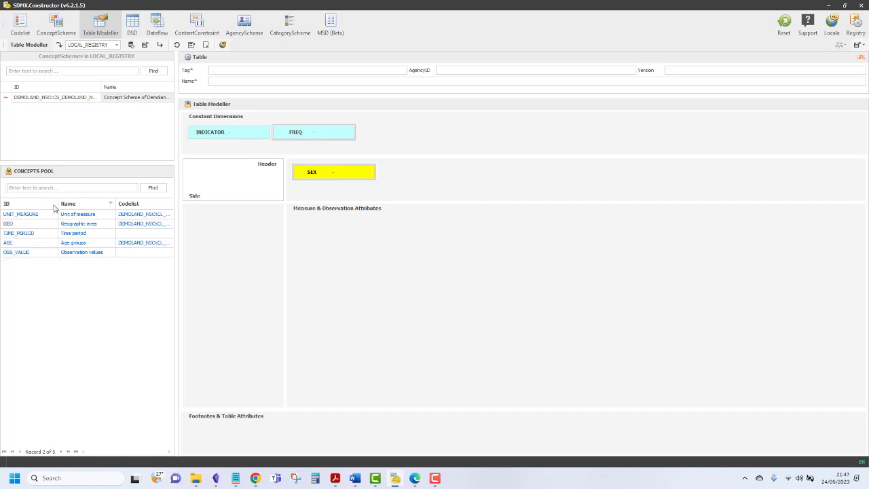
{"action": "left_click_drag", "start_coordinate": [43, 233], "coordinate": [390, 181]}
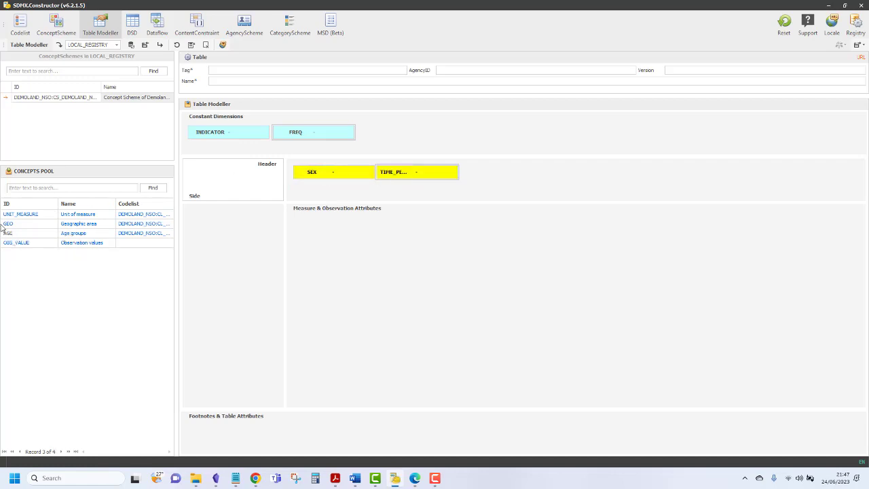
{"action": "left_click", "coordinate": [28, 226]}
{"action": "left_click_drag", "start_coordinate": [28, 229], "coordinate": [193, 231]}
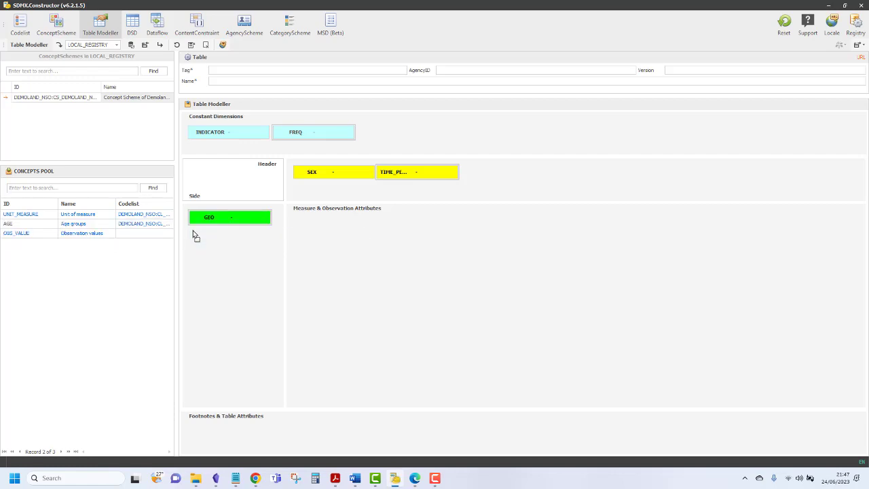
- Assign UNIT_MEASURE to the footnotes and table attributes, and OBS_VALUE as the measure
{"action": "left_click", "coordinate": [40, 216]}
{"action": "left_click_drag", "start_coordinate": [40, 216], "coordinate": [210, 442]}
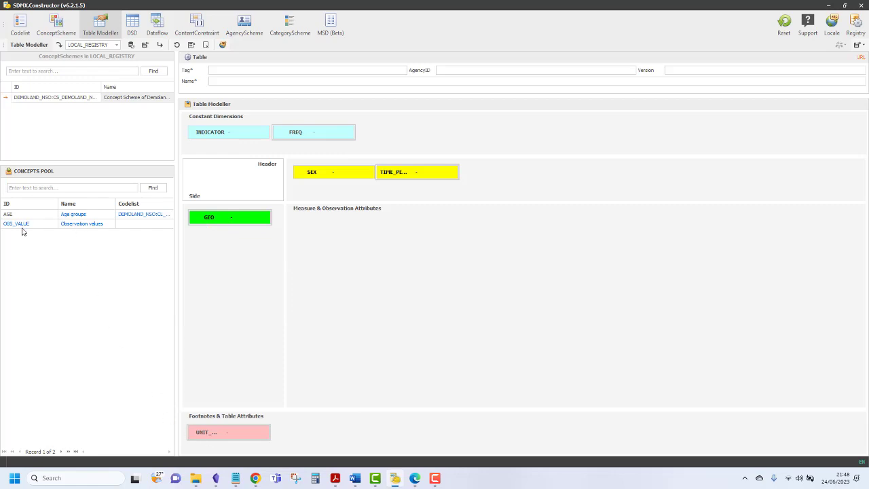
{"action": "left_click_drag", "start_coordinate": [33, 227], "coordinate": [342, 255]}
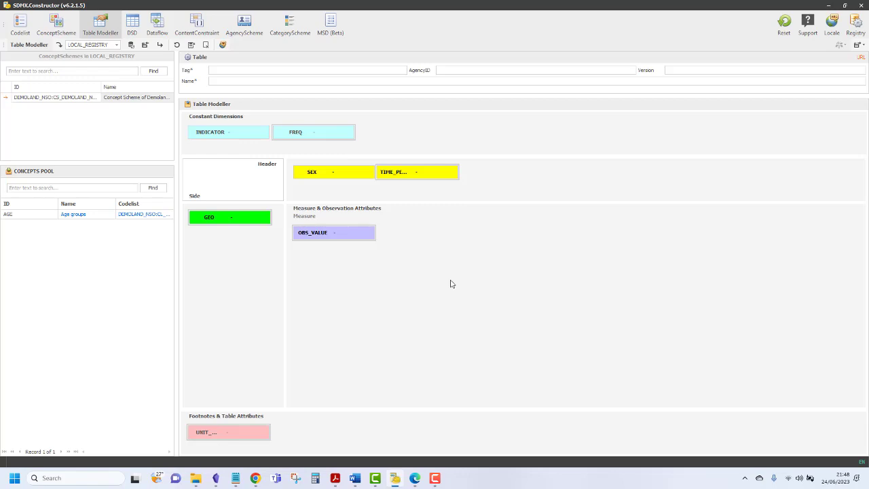
- Restrict INDICATOR to the allowed item UNER (Unemployment Rate) and UNIT_MEASURE to RT (Rate)
{"action": "double_click", "coordinate": [254, 135]}
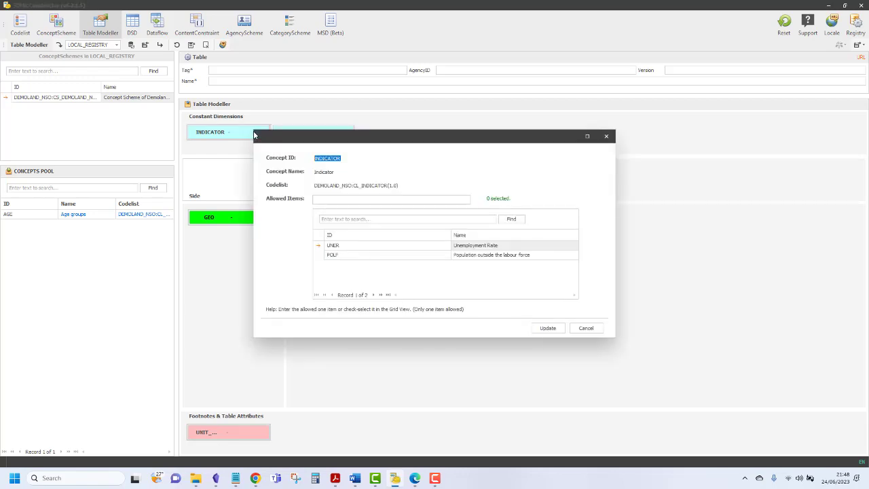
{"action": "double_click", "coordinate": [342, 248]}
{"action": "left_click", "coordinate": [548, 330]}
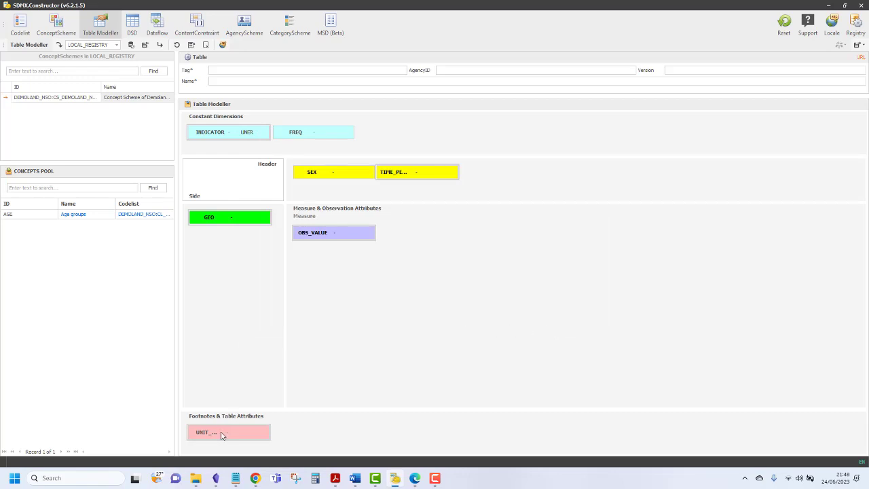
{"action": "double_click", "coordinate": [241, 433]}
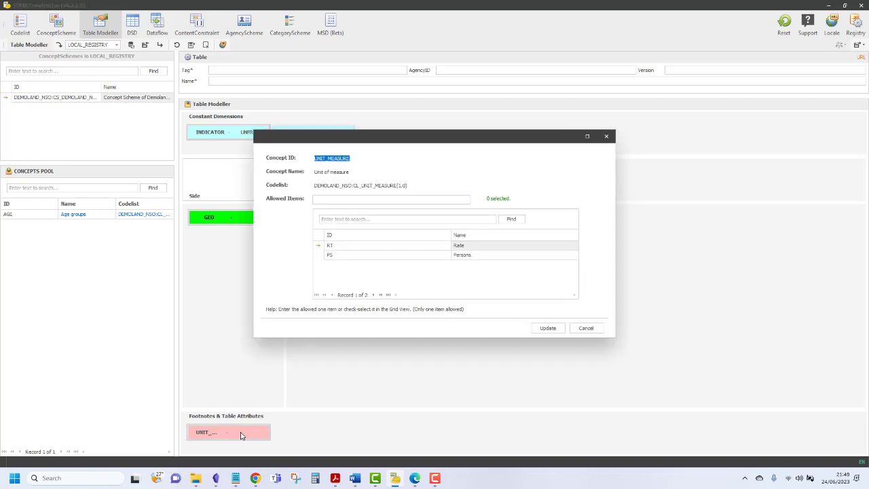
{"action": "left_click", "coordinate": [321, 250]}
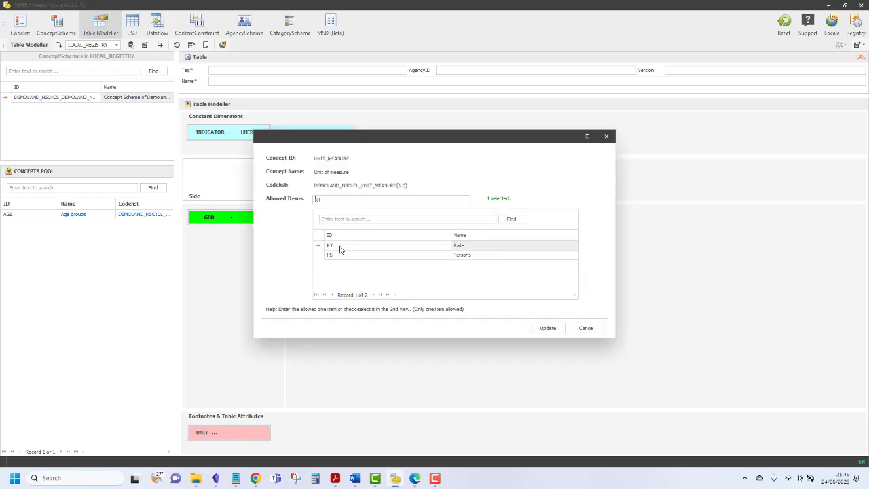
{"action": "left_click", "coordinate": [548, 329]}
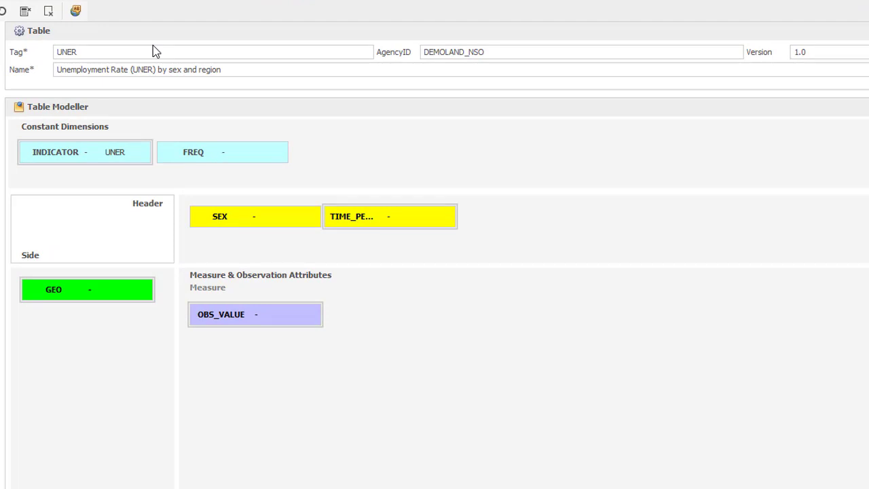
- Save the table's structures without descendants as DEMOLAND_NSO_UNER_1.0 in LOCAL_REGISTRY, keeping the proposed IDs and accepting the merge, and open the exported file
{"action": "left_click", "coordinate": [111, 51]}
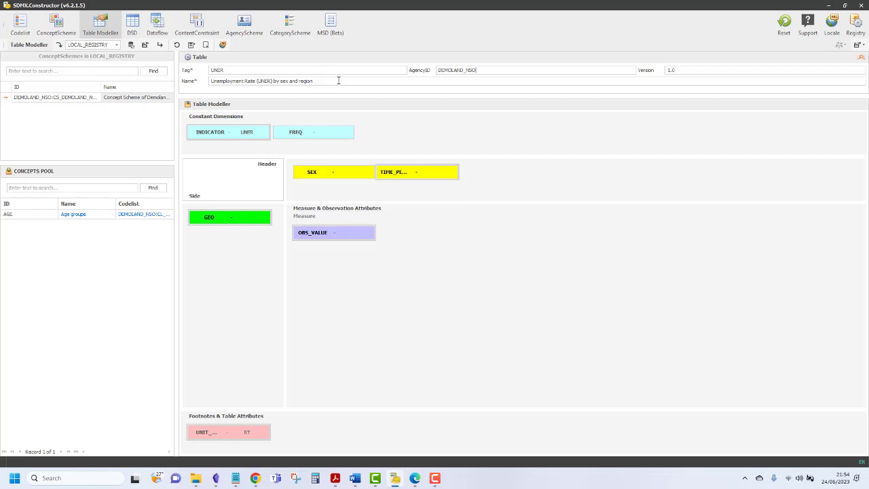
{"action": "left_click", "coordinate": [861, 48]}
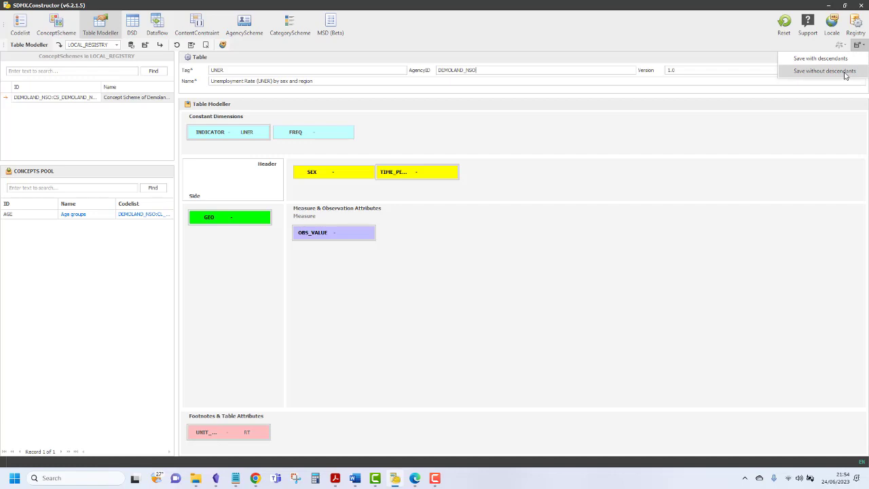
{"action": "left_click", "coordinate": [845, 75]}
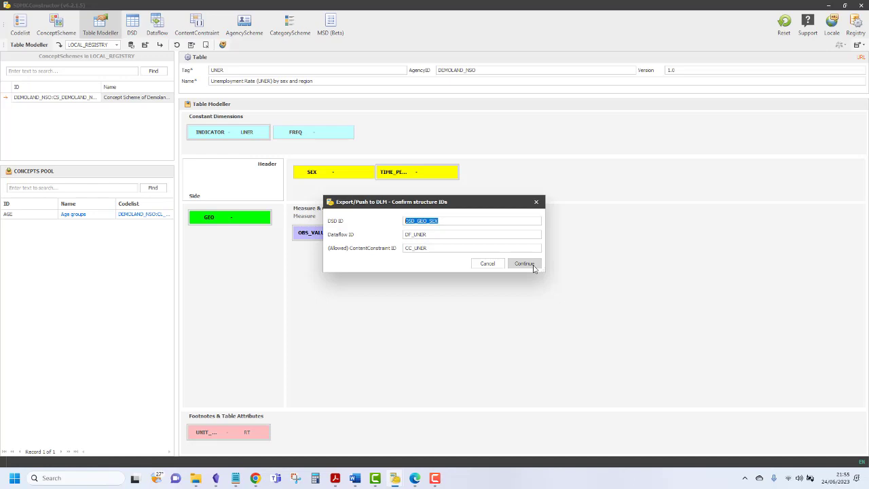
{"action": "left_click", "coordinate": [524, 264]}
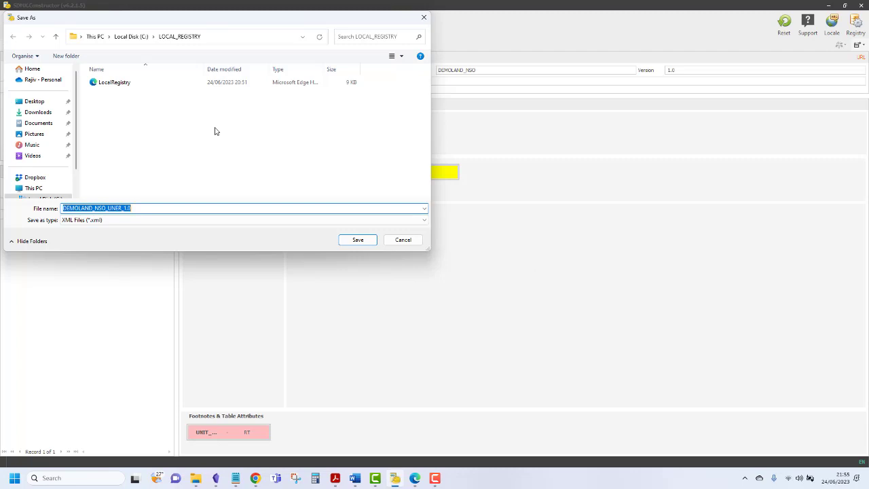
{"action": "left_click", "coordinate": [358, 241]}
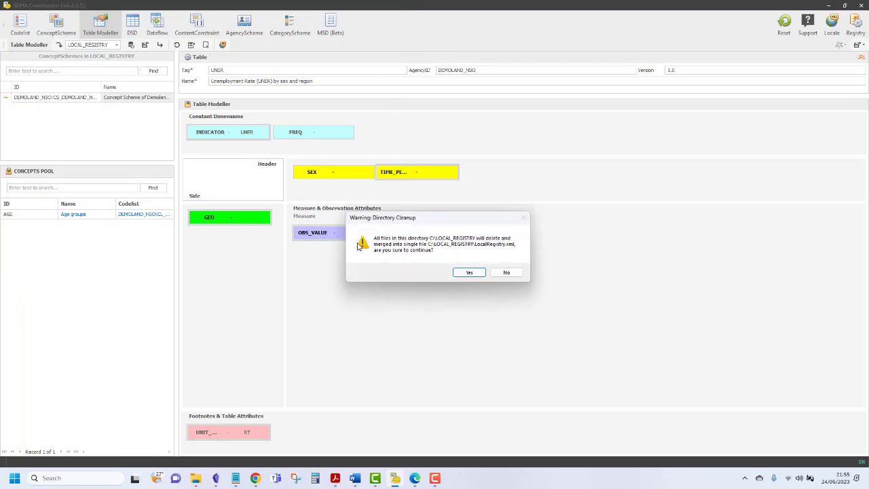
{"action": "left_click", "coordinate": [469, 273]}
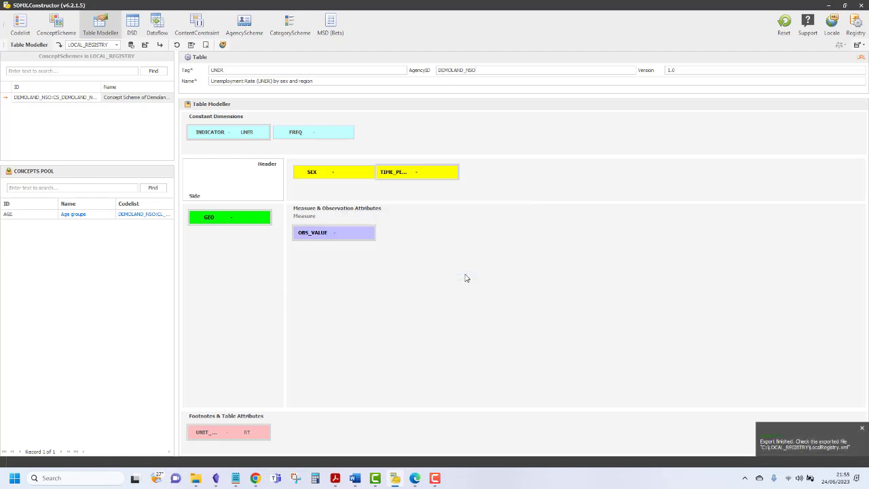
{"action": "left_click", "coordinate": [795, 446]}
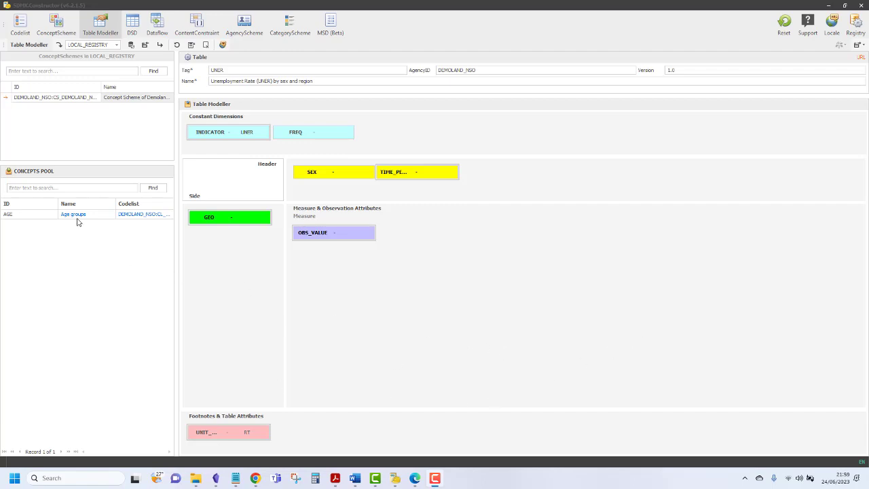
- Add the AGE concept to the table side and return GEO to the concepts pool
{"action": "left_click_drag", "start_coordinate": [25, 216], "coordinate": [186, 256]}
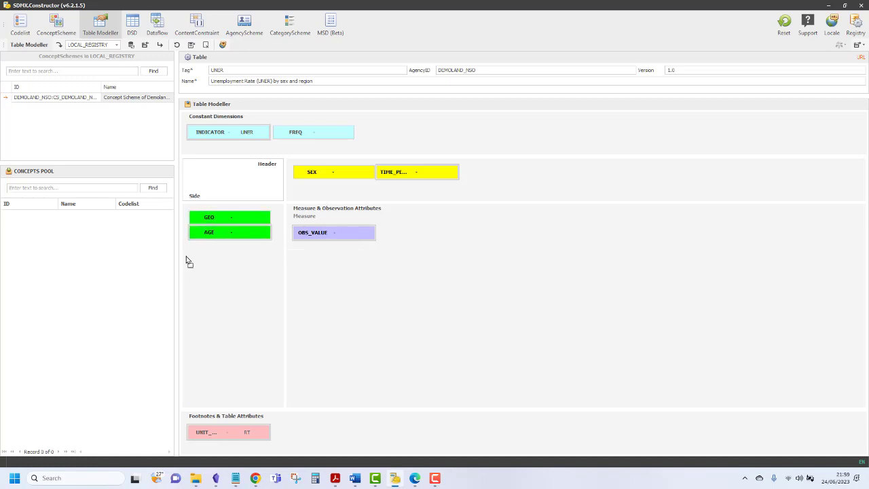
{"action": "left_click", "coordinate": [220, 220]}
{"action": "left_click_drag", "start_coordinate": [220, 220], "coordinate": [55, 243]}
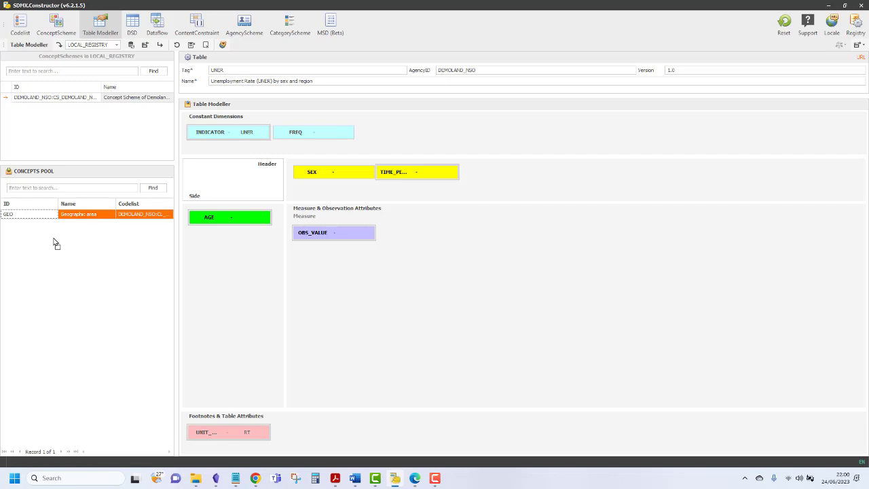
- Restrict INDICATOR to the allowed item POLF (Population outside the labour force) and UNIT_MEASURE to PS (Persons)
{"action": "double_click", "coordinate": [241, 135]}
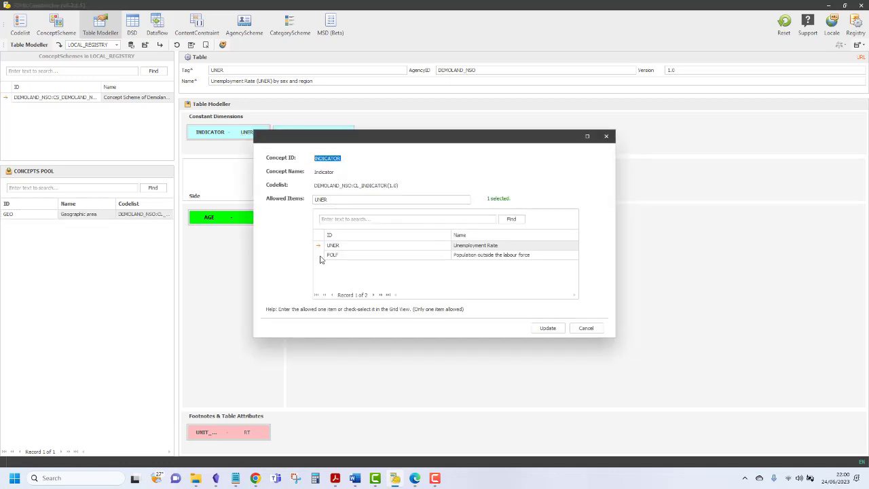
{"action": "left_click", "coordinate": [320, 258]}
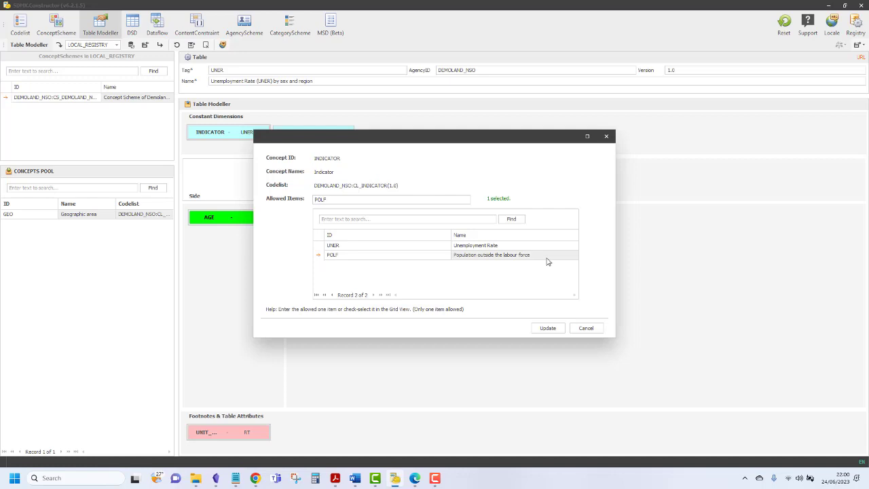
{"action": "left_click", "coordinate": [548, 330]}
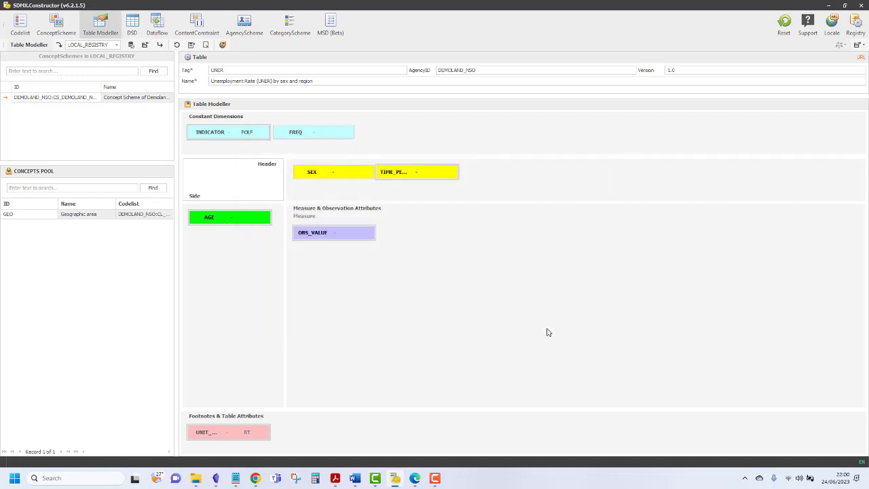
{"action": "double_click", "coordinate": [240, 436]}
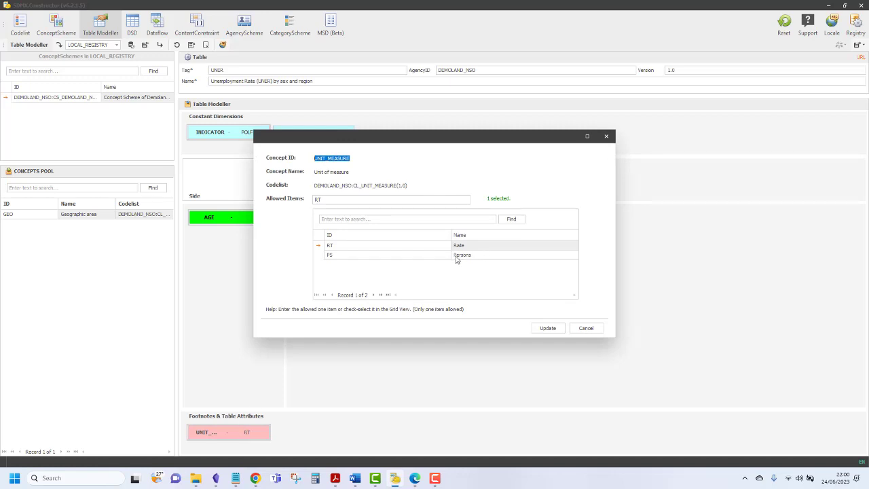
{"action": "left_click", "coordinate": [321, 257]}
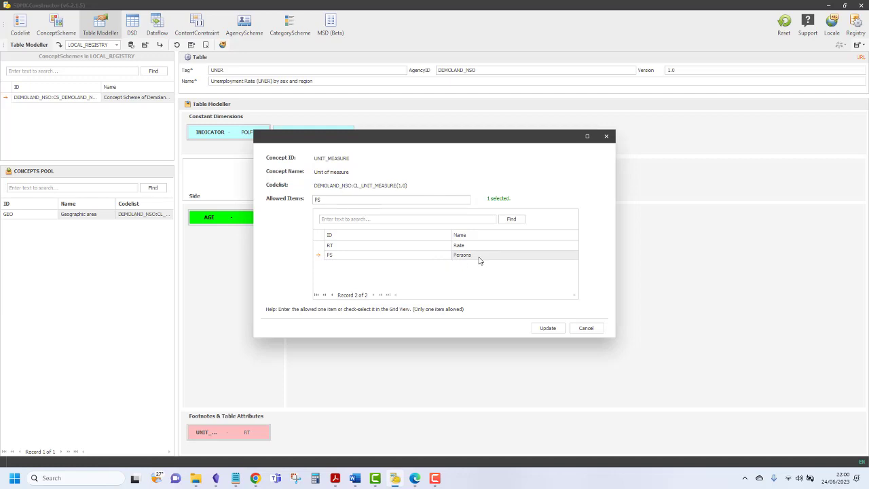
{"action": "left_click", "coordinate": [548, 331]}
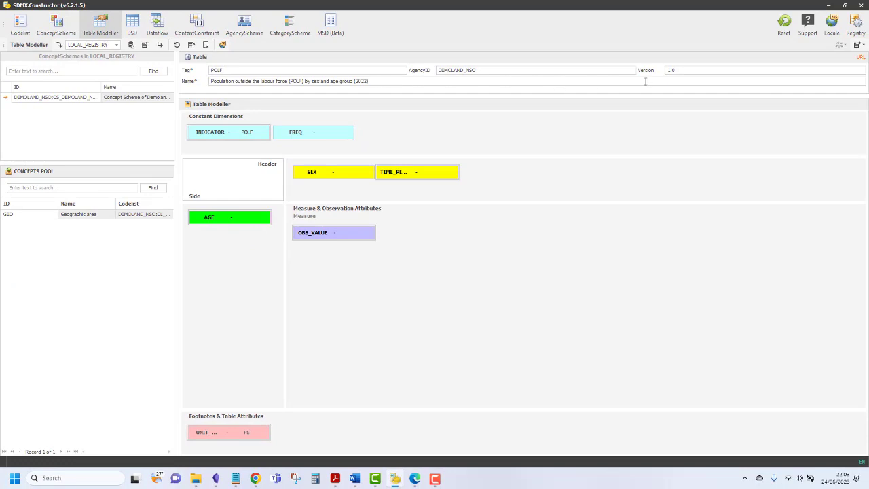
- Save the POLF table's structures without descendants as DEMOLAND_NSO_POLF_1.0 in LOCAL_REGISTRY, keeping the proposed IDs and accepting the merge, and inspect the exported file
{"action": "left_click", "coordinate": [860, 46]}
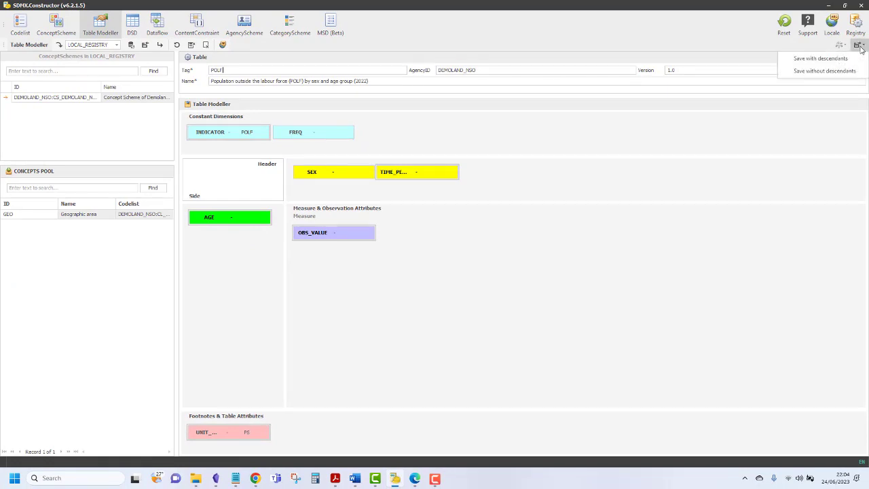
{"action": "left_click", "coordinate": [820, 72]}
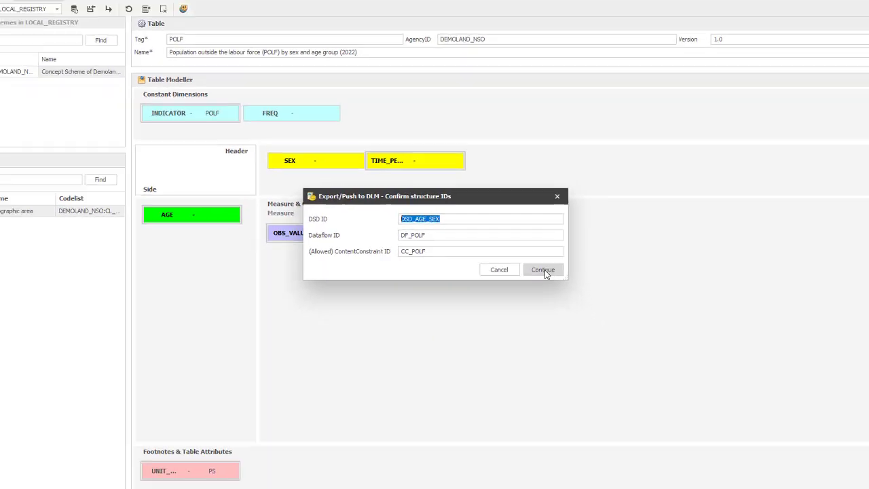
{"action": "left_click", "coordinate": [629, 299]}
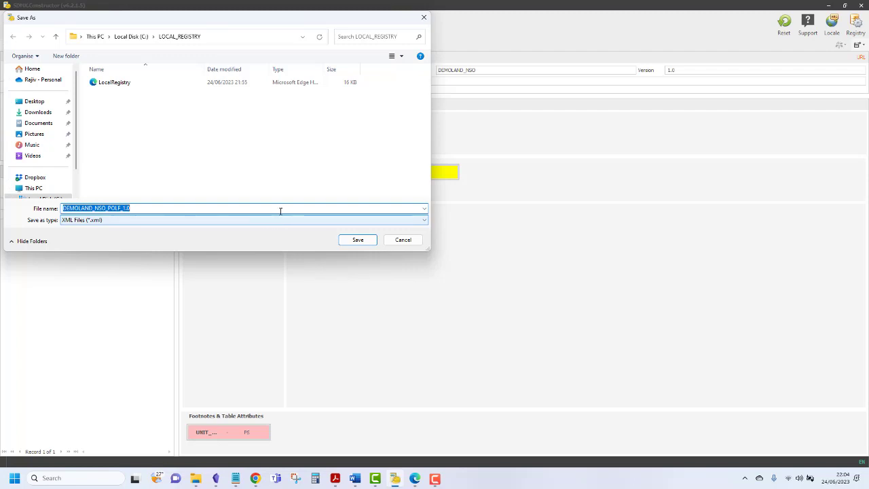
{"action": "left_click", "coordinate": [357, 240]}
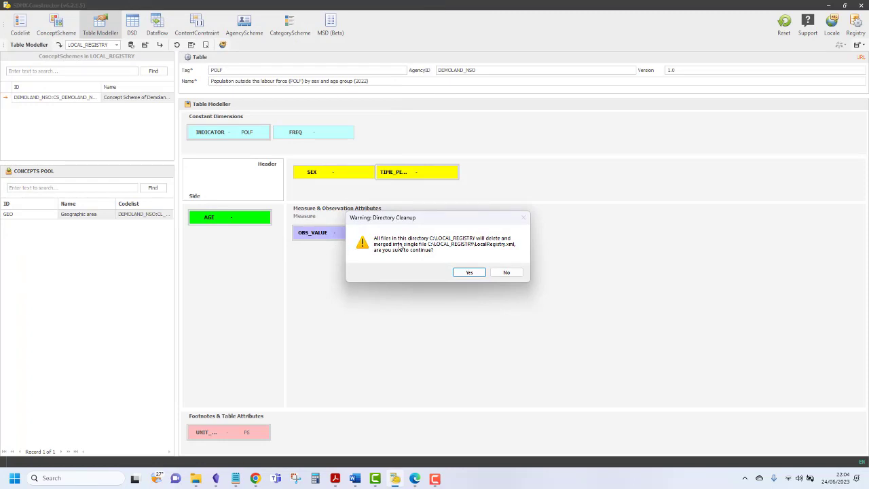
{"action": "left_click", "coordinate": [472, 274]}
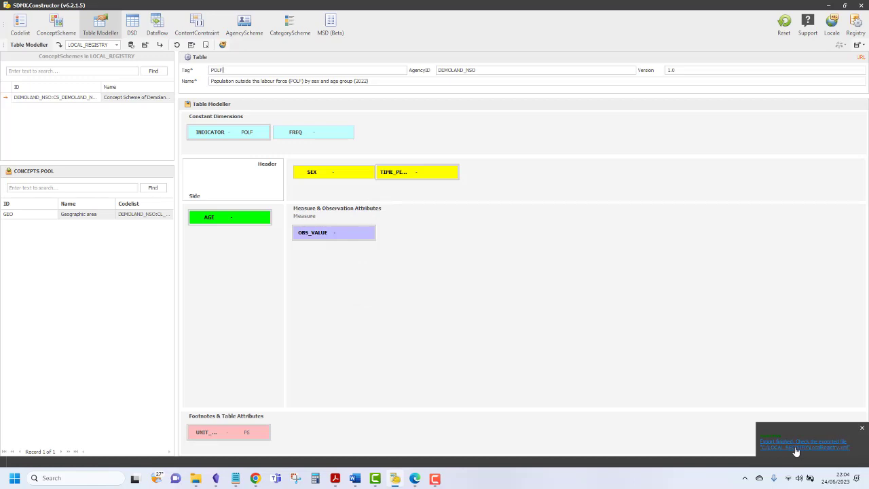
{"action": "left_click", "coordinate": [797, 449]}
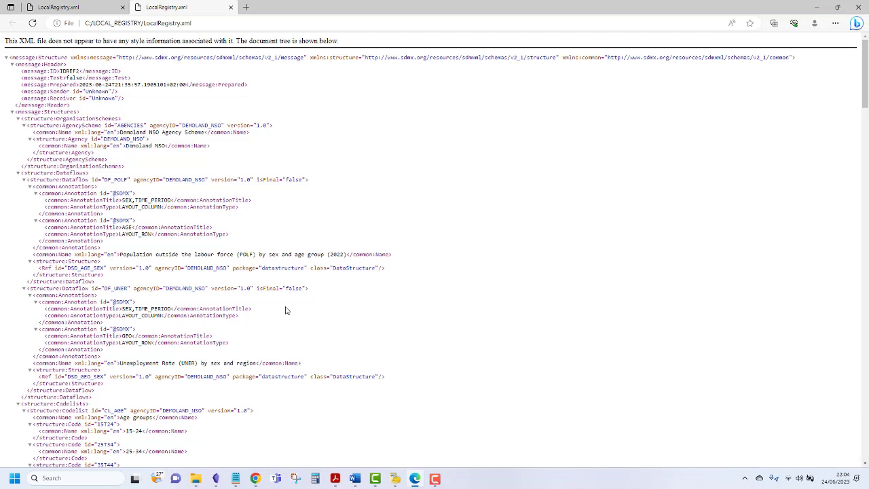
{"action": "scroll", "coordinate": [285, 311], "scroll_direction": "down", "scroll_amount": 2}
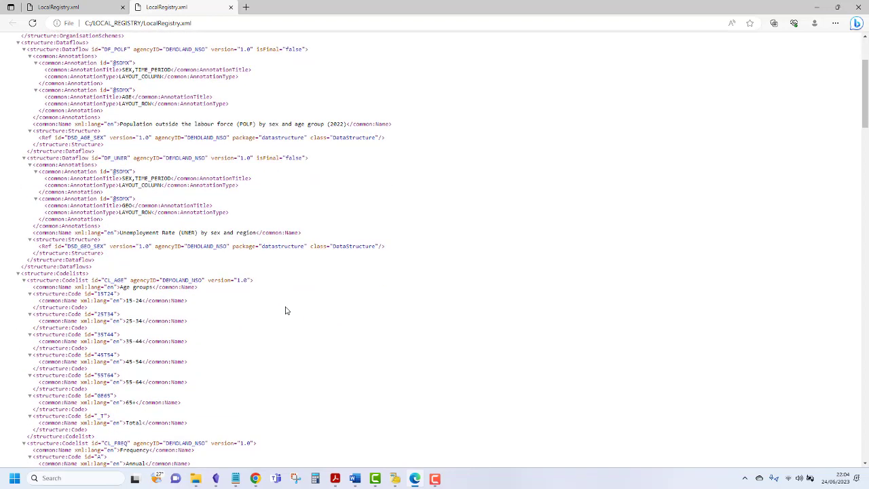
{"action": "scroll", "coordinate": [285, 310], "scroll_direction": "up", "scroll_amount": 3}
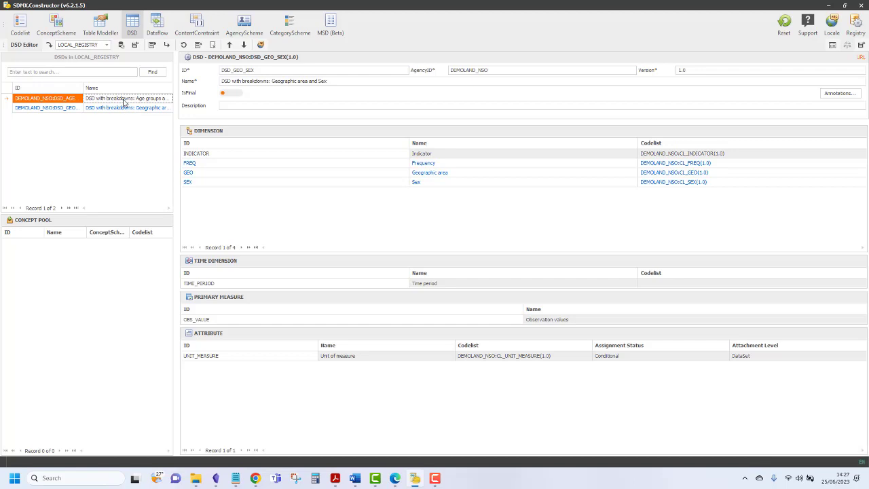
- Review the DSD_AGE_SEX and DSD_GEO_SEX definitions, plus the DF_POLF and DF_UNER dataflows with their associated DSDs
{"action": "left_click", "coordinate": [125, 101]}
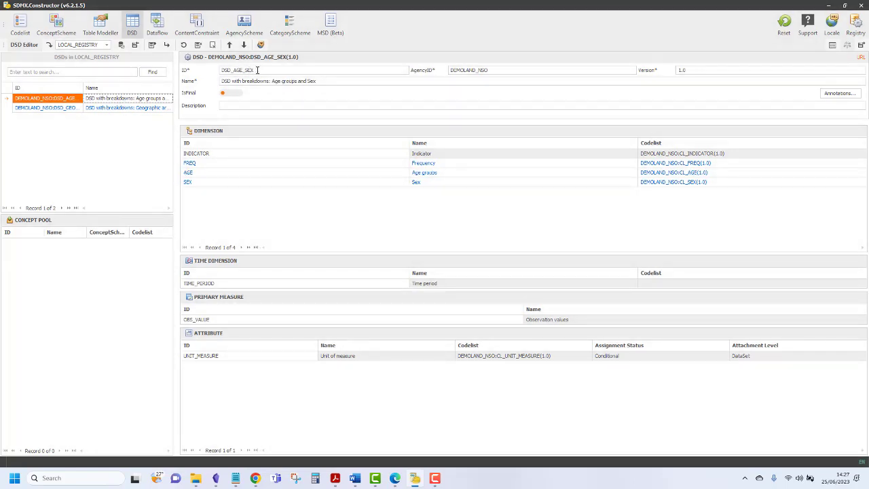
{"action": "left_click", "coordinate": [115, 109]}
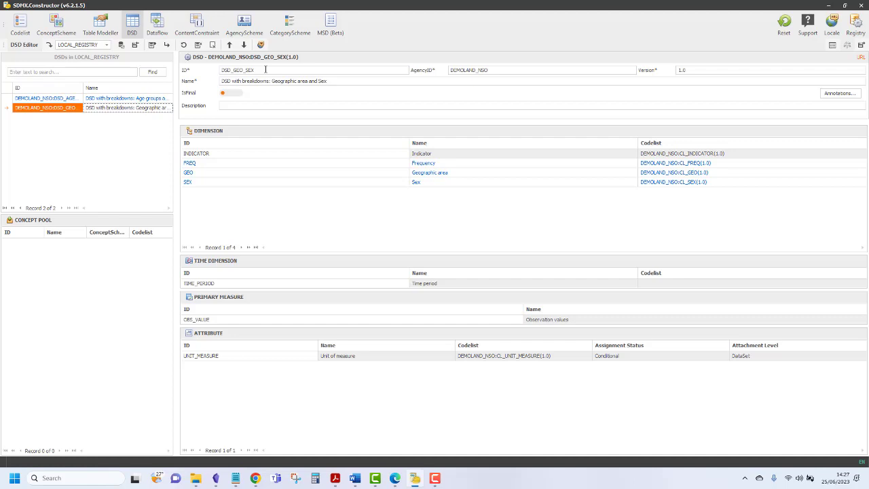
{"action": "left_click", "coordinate": [156, 26]}
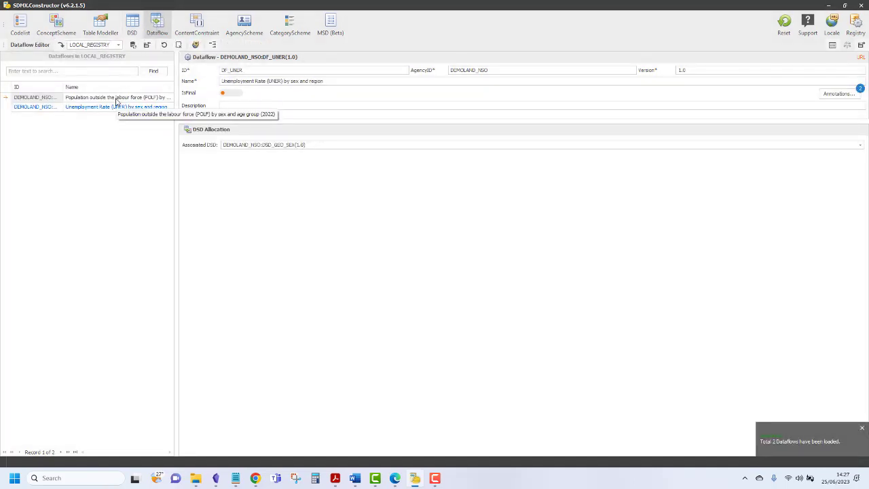
{"action": "left_click", "coordinate": [117, 100]}
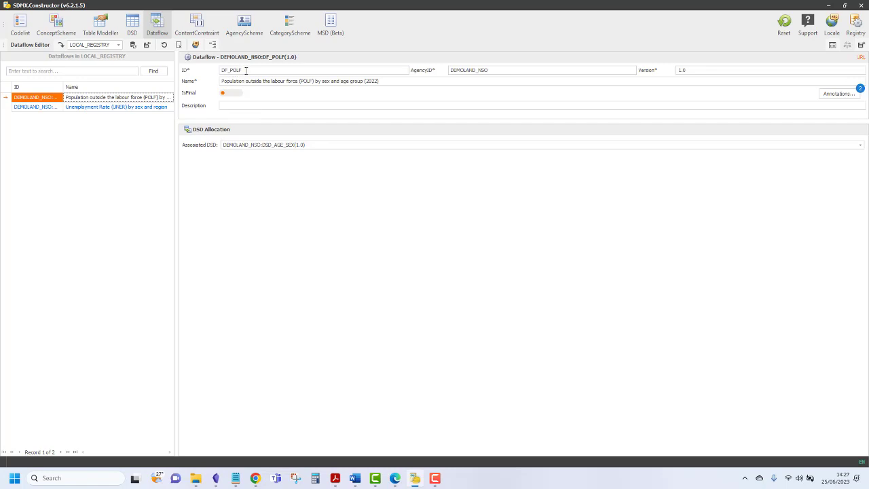
{"action": "left_click", "coordinate": [123, 108]}
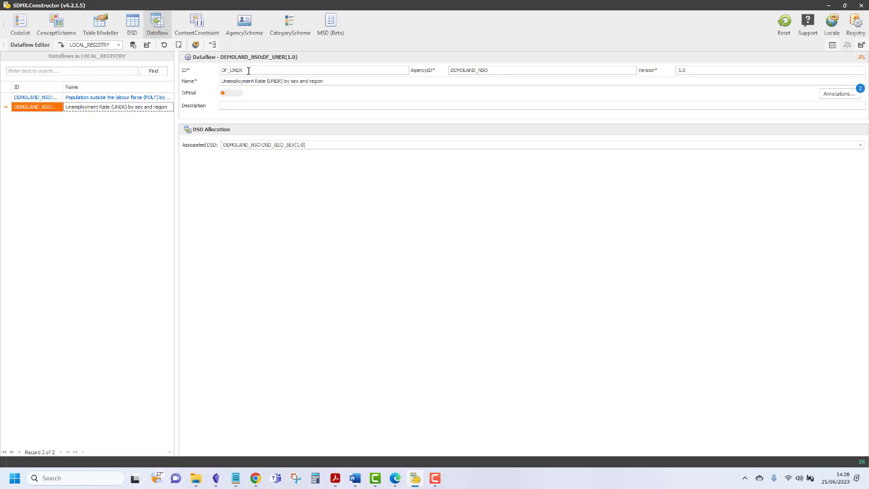
- Examine the included cube regions and dataflow attachments of the CC_POLF and CC_UNER content constraints
{"action": "left_click", "coordinate": [201, 25]}
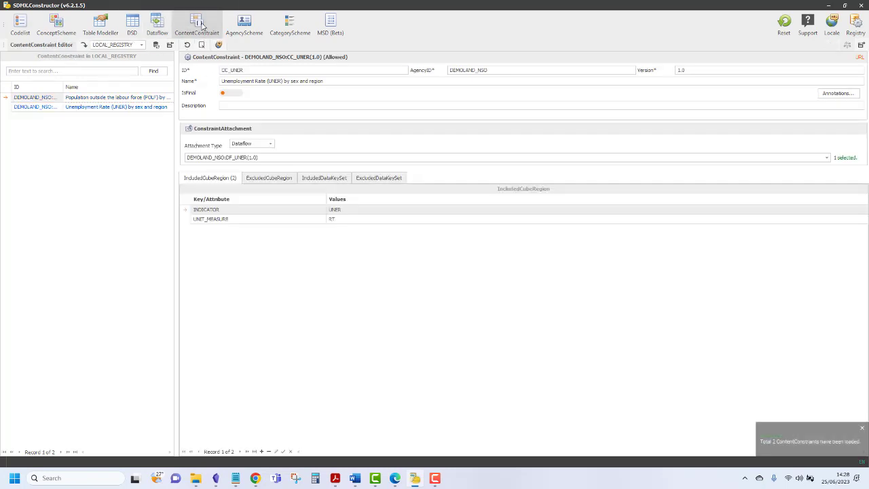
{"action": "left_click", "coordinate": [134, 98]}
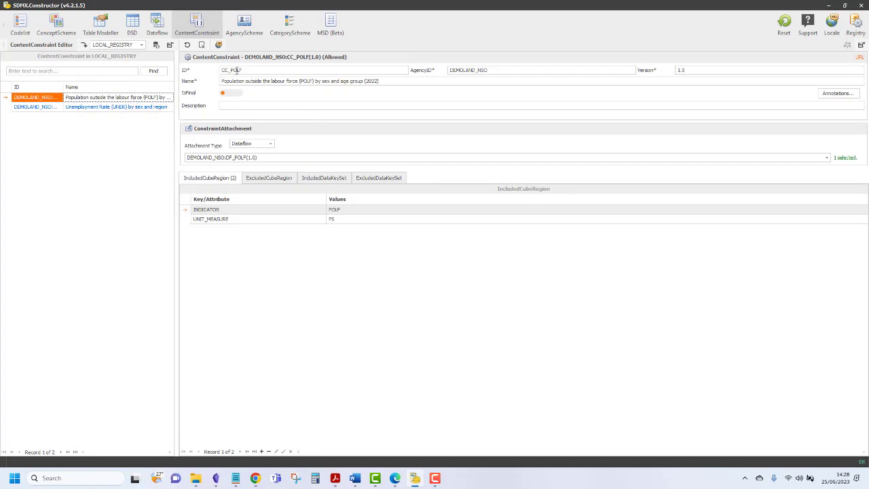
{"action": "left_click", "coordinate": [115, 107]}
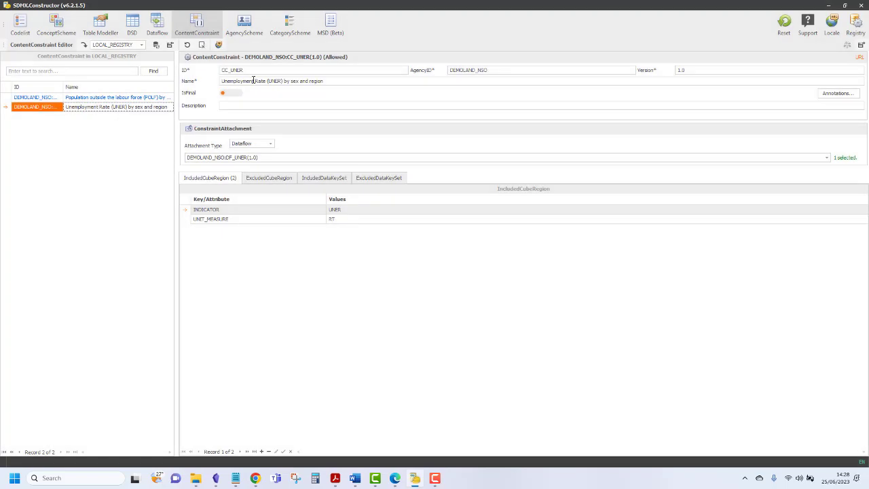